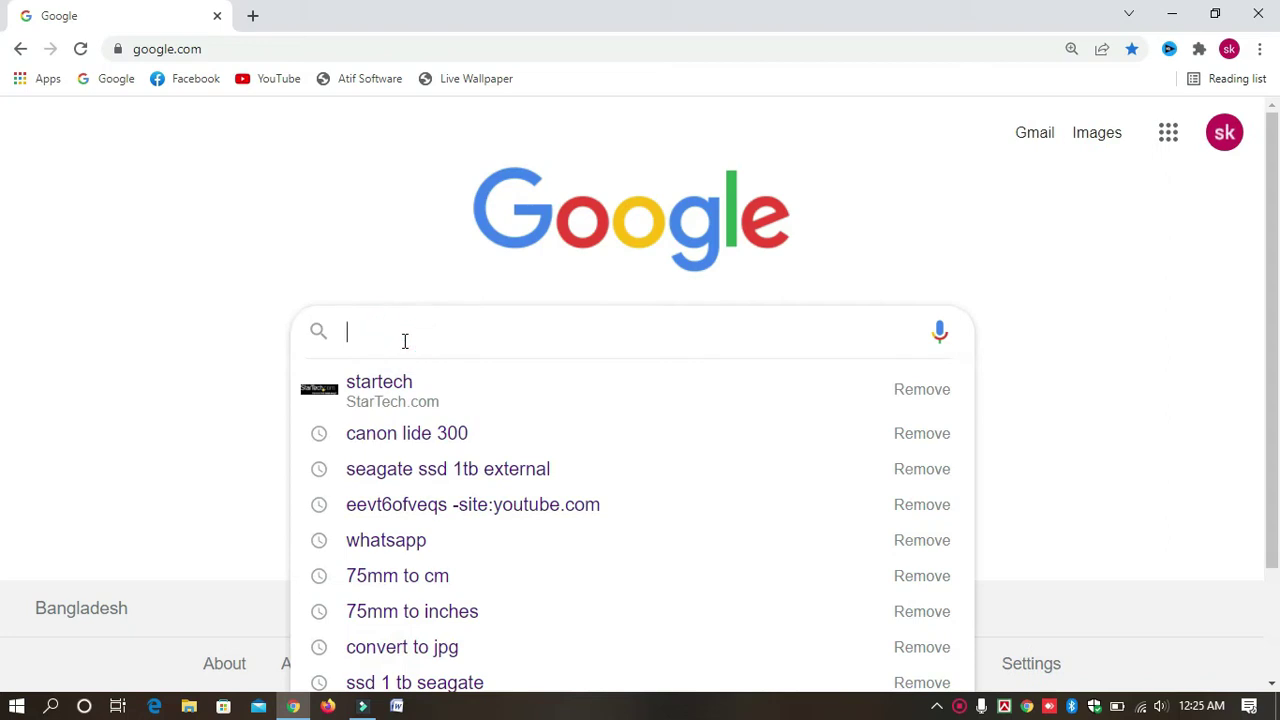
# Step: Search Google for "brother dcp 420 printer driver download" and open the Brother support downloads result for the DCP-T420W(-V)
pyautogui.write('d')
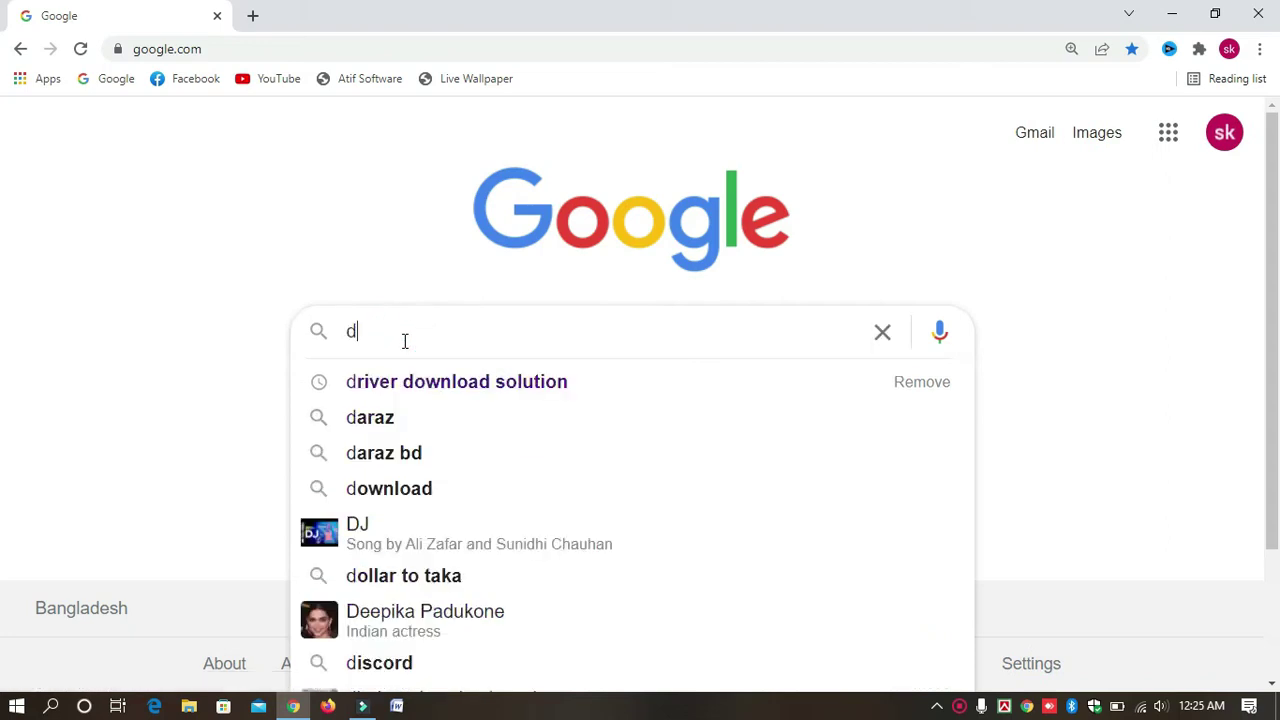
pyautogui.write('river')
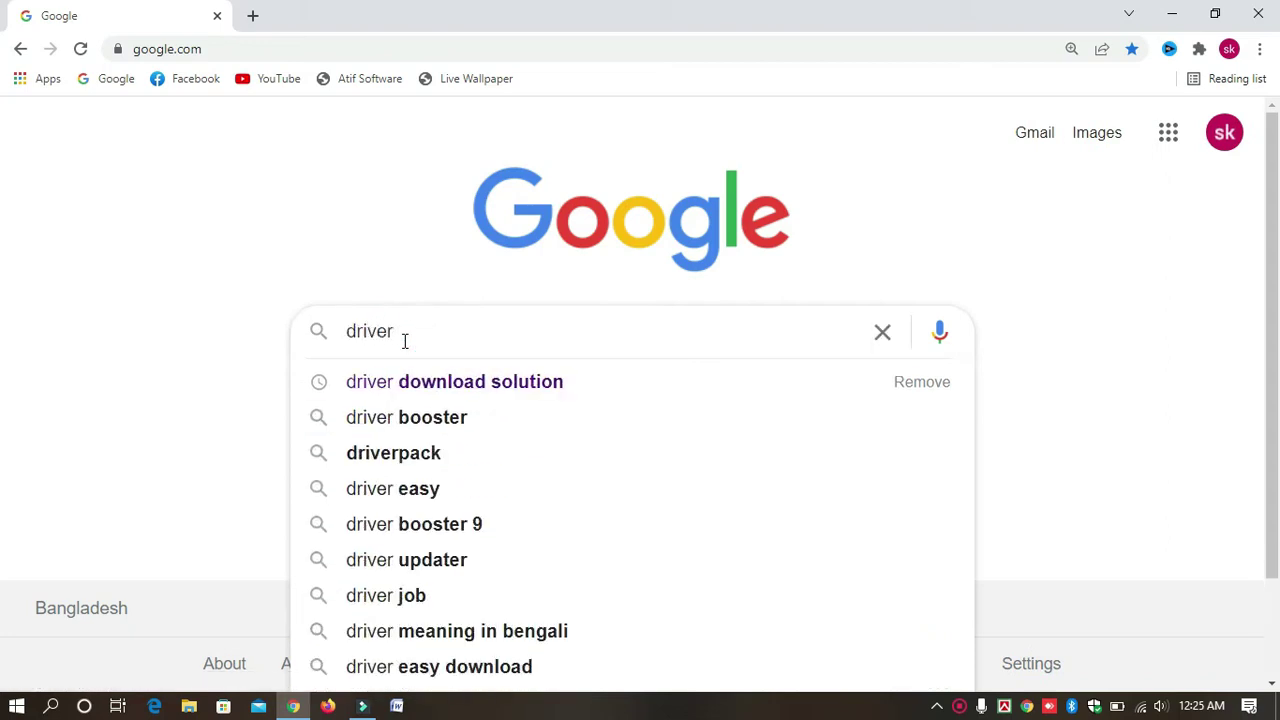
pyautogui.press('Down')
pyautogui.press('BackSpace')
pyautogui.press('BackSpace')
pyautogui.press('BackSpace')
pyautogui.press('BackSpace')
pyautogui.press('BackSpace')
pyautogui.press('BackSpace')
pyautogui.press('BackSpace')
pyautogui.press('BackSpace')
pyautogui.press('BackSpace')
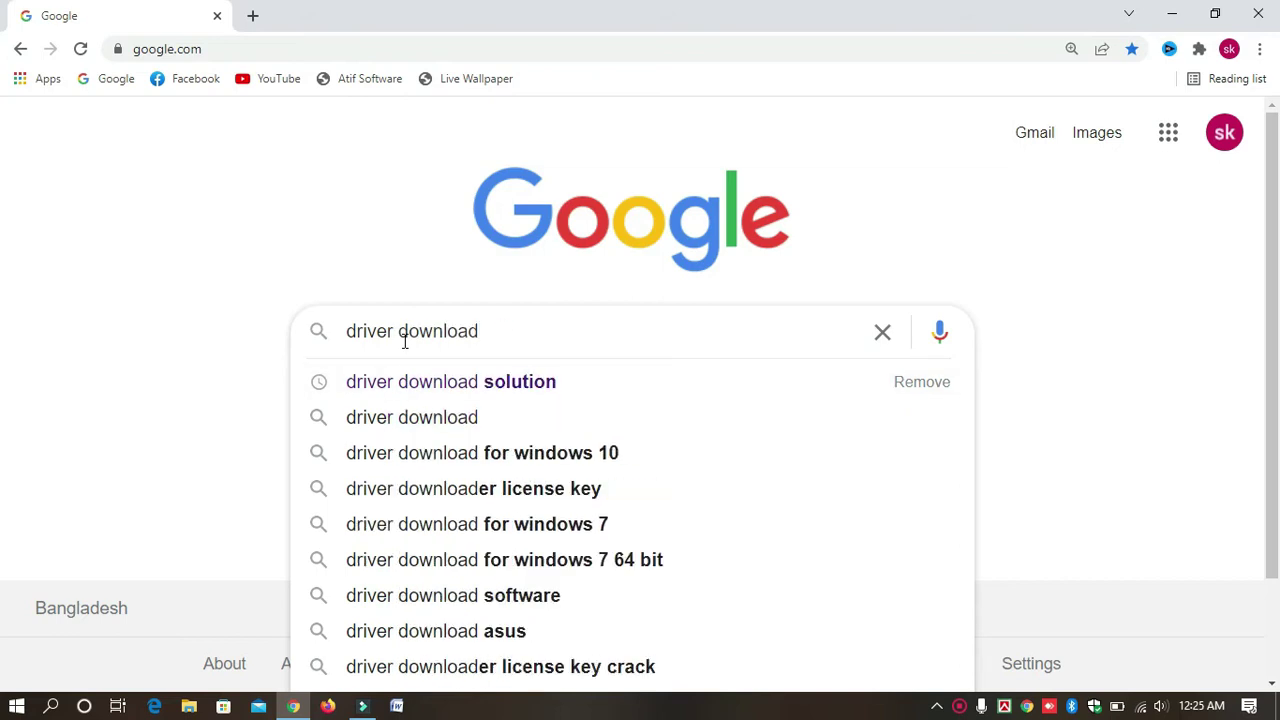
pyautogui.write('brother')
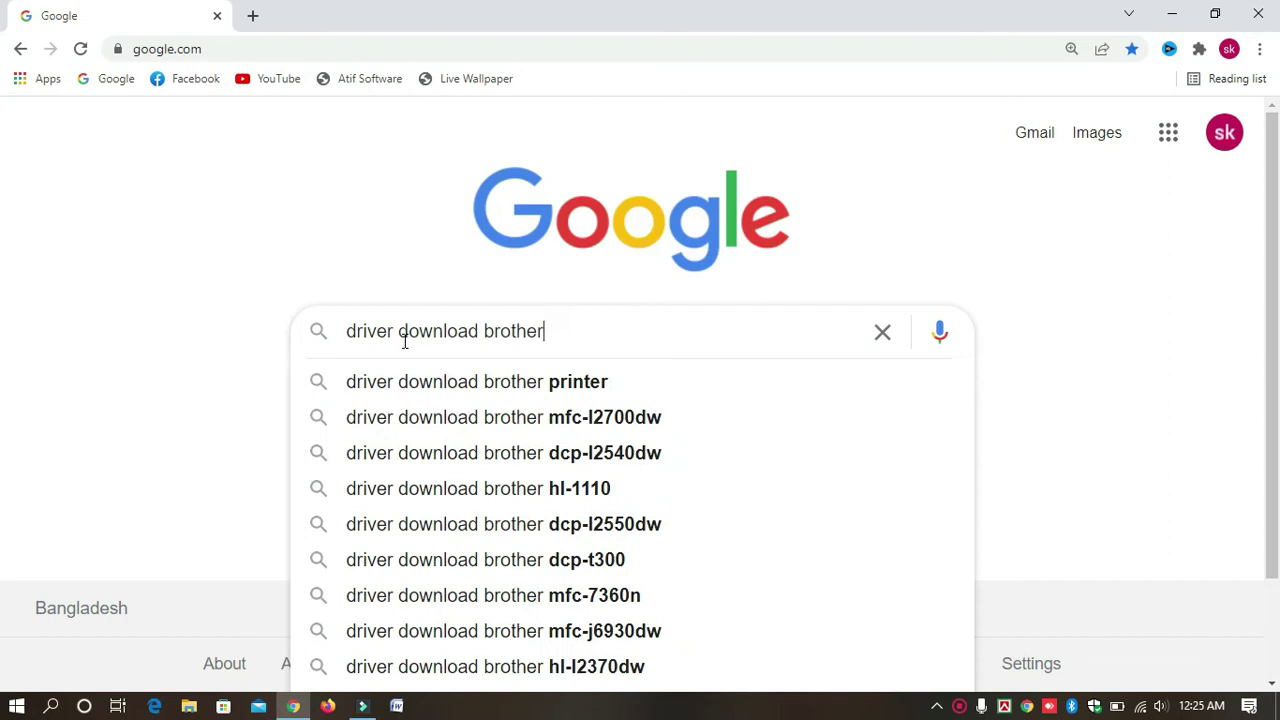
pyautogui.write(' printer')
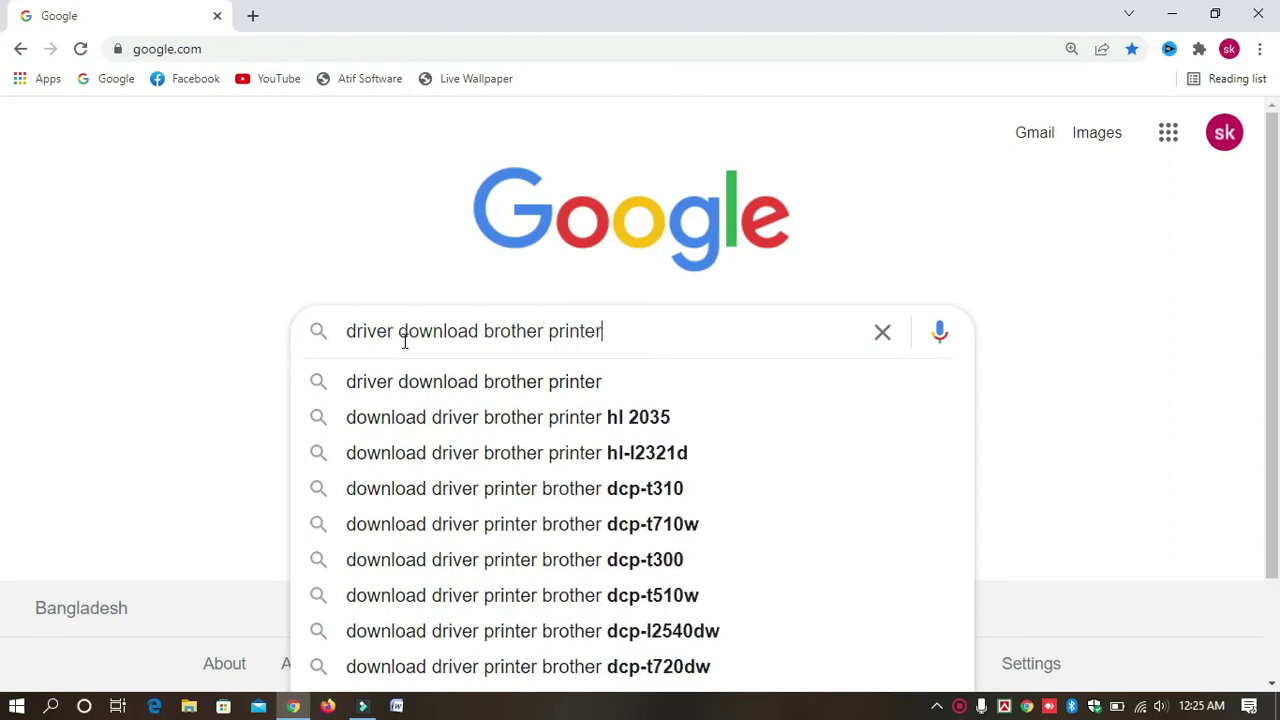
pyautogui.write(' dc')
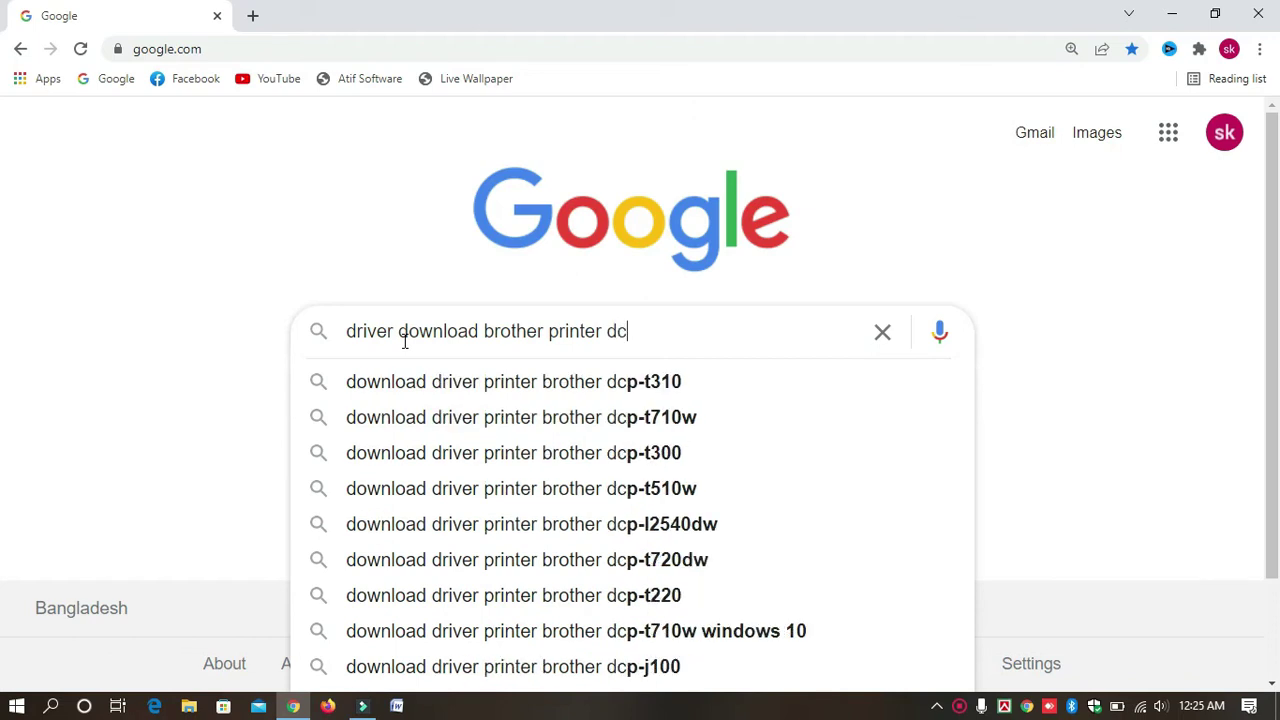
pyautogui.write('p-4')
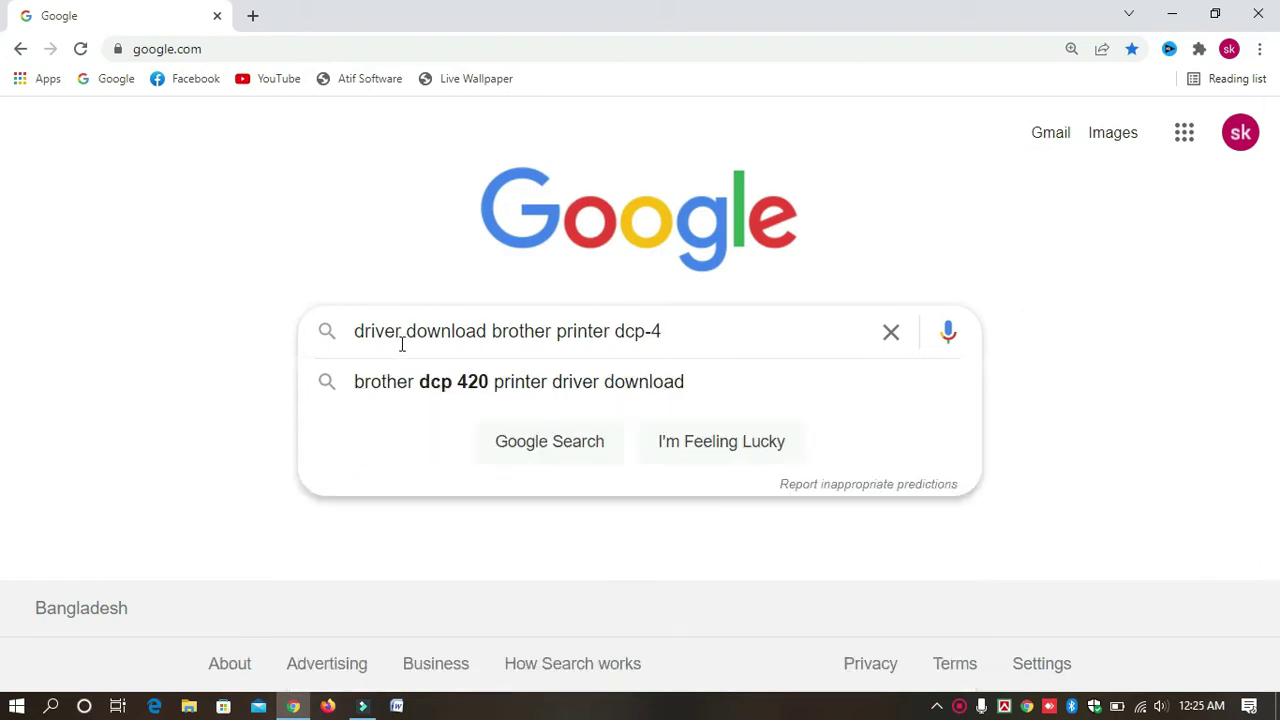
pyautogui.click(458, 397)
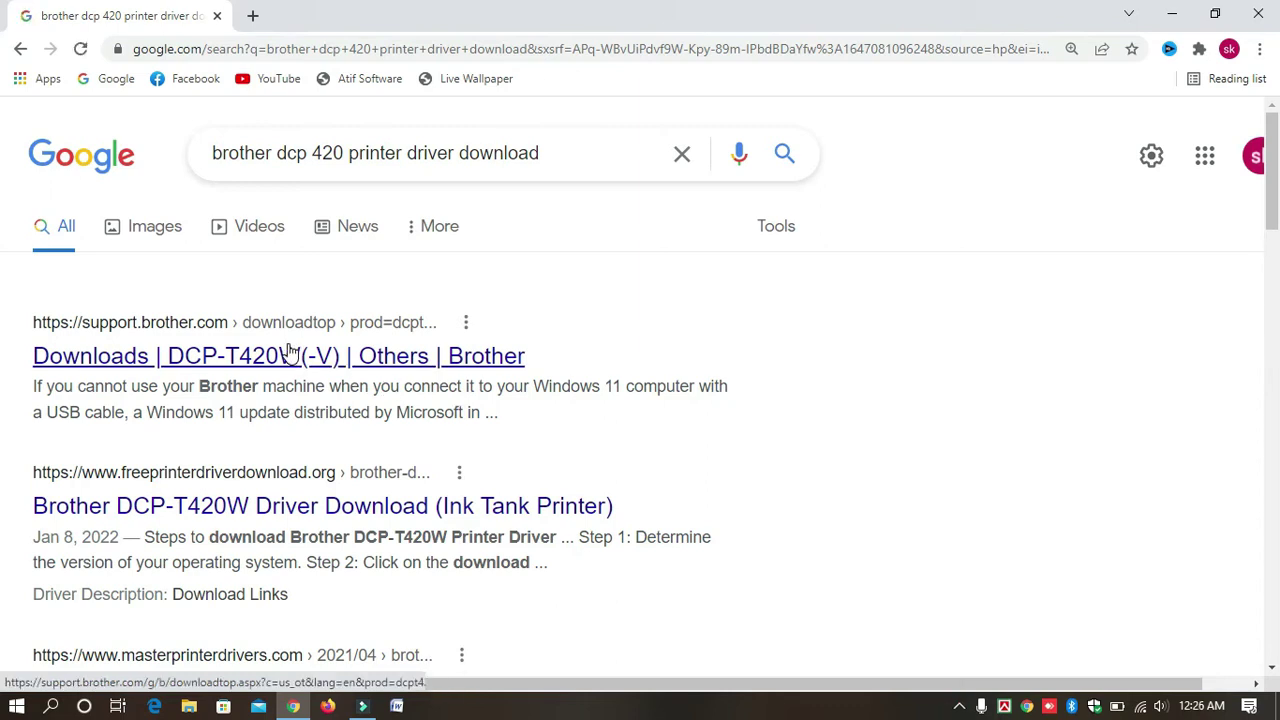
pyautogui.click(266, 362)
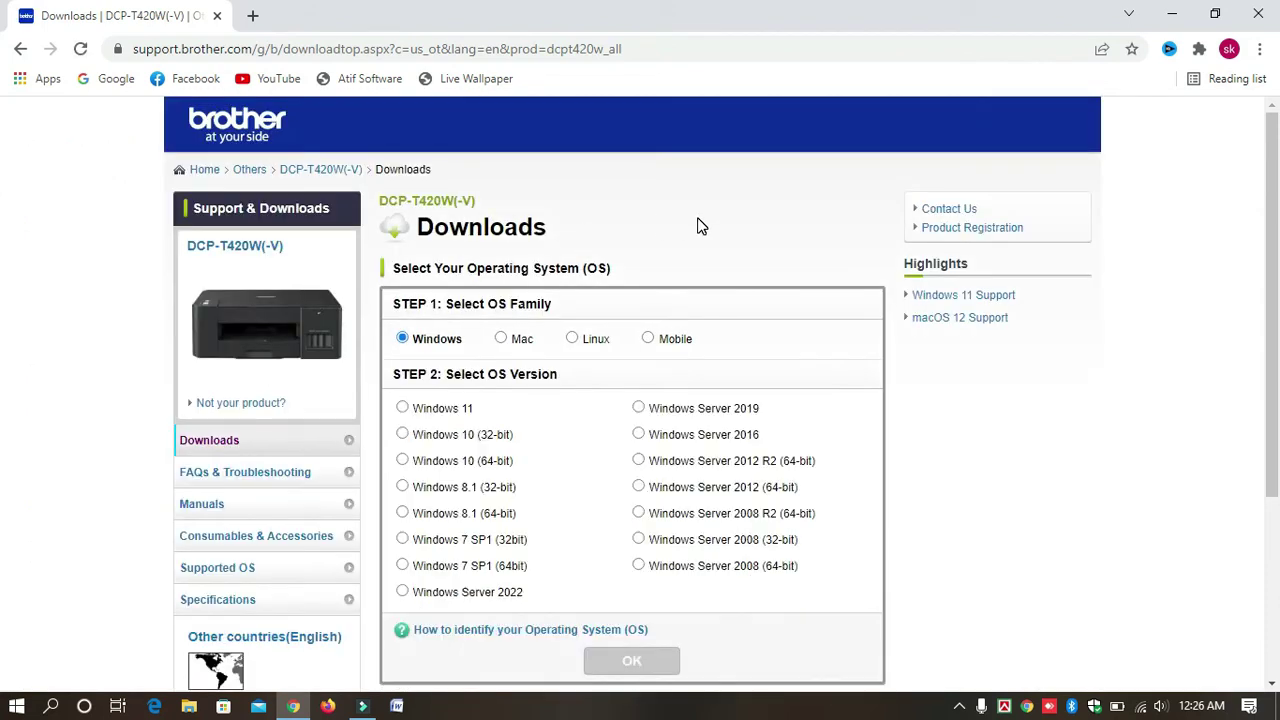
# Step: Try the Mobile OS family with its iOS and Android versions, followed by the Linux and Mac families
pyautogui.scroll(-3, 660, 253)
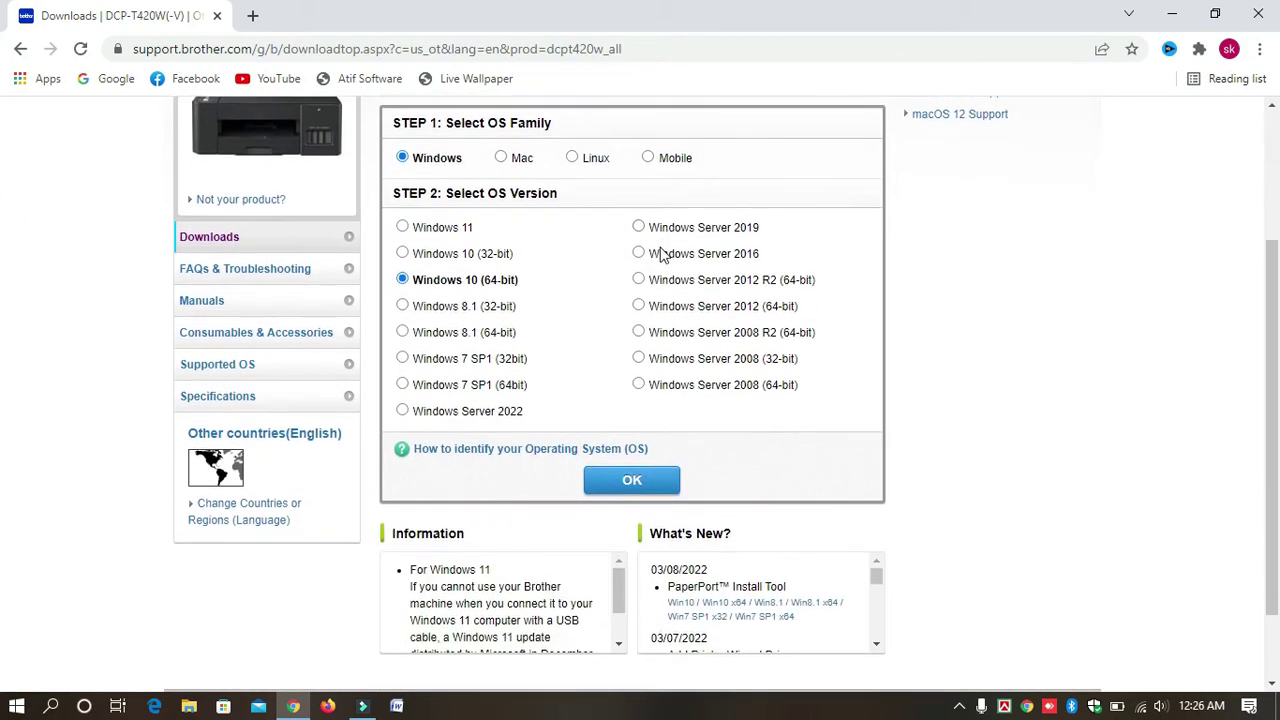
pyautogui.scroll(1, 660, 253)
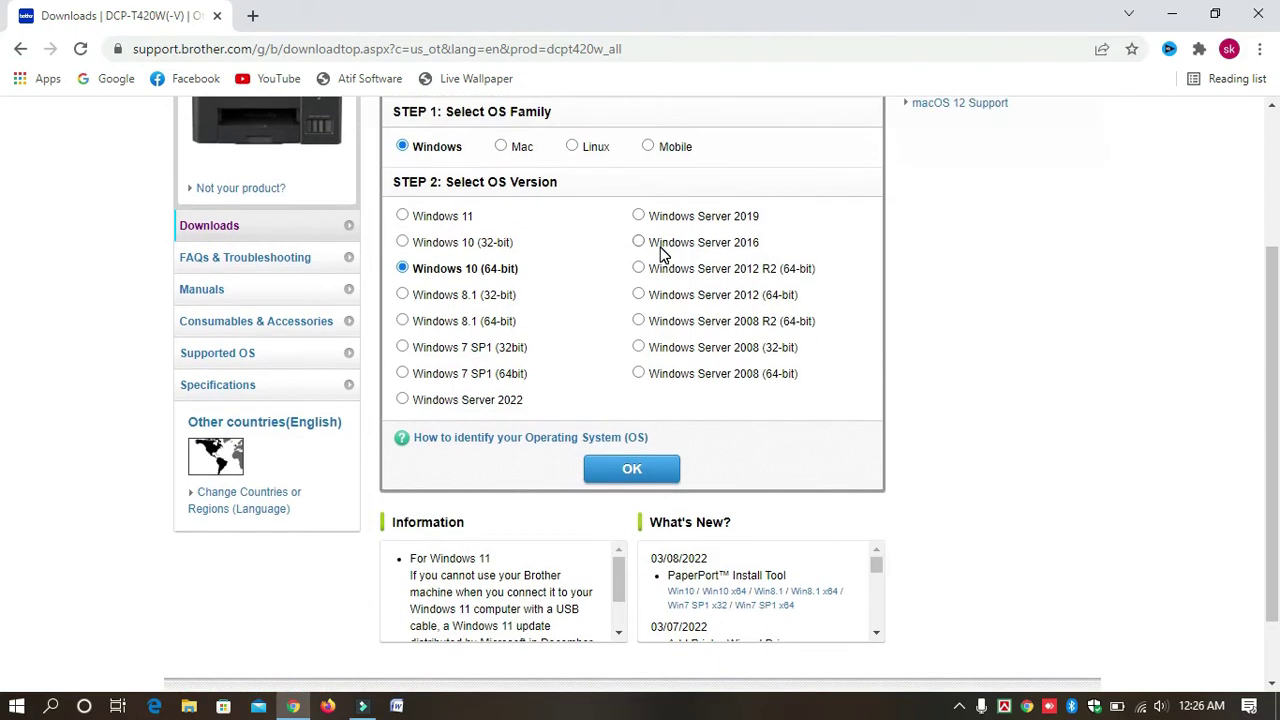
pyautogui.click(649, 147)
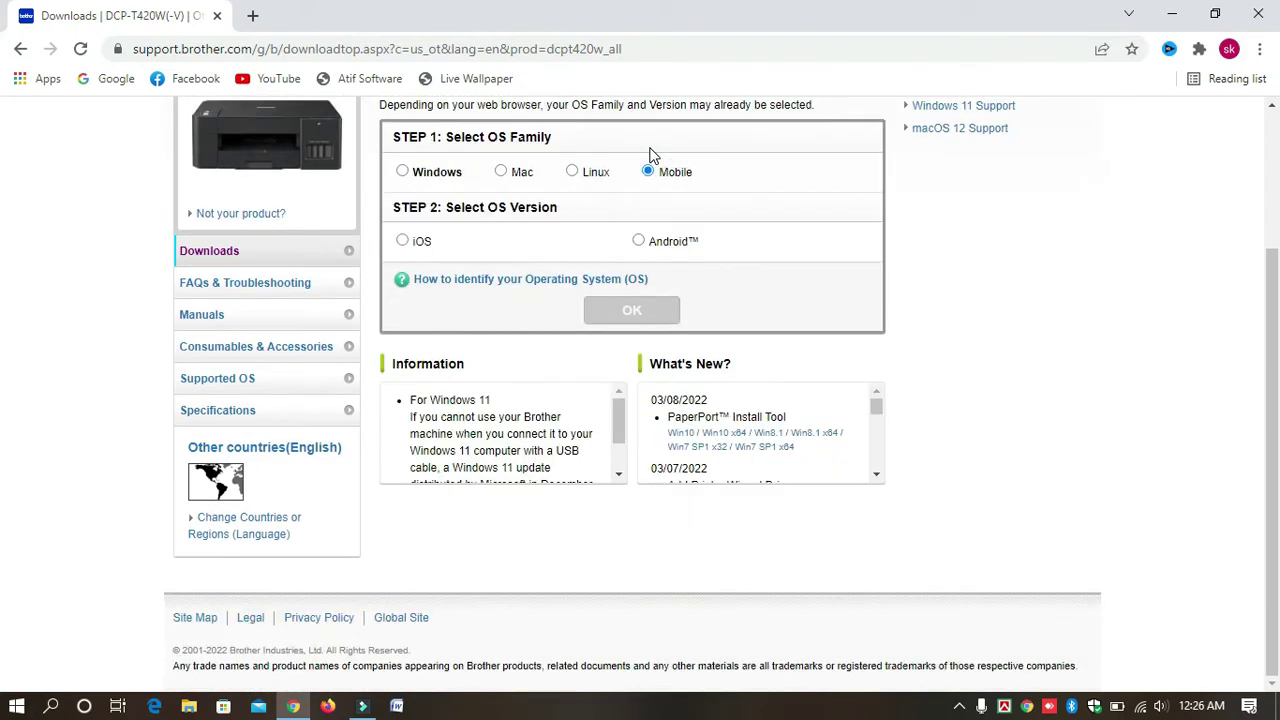
pyautogui.click(402, 240)
pyautogui.click(639, 241)
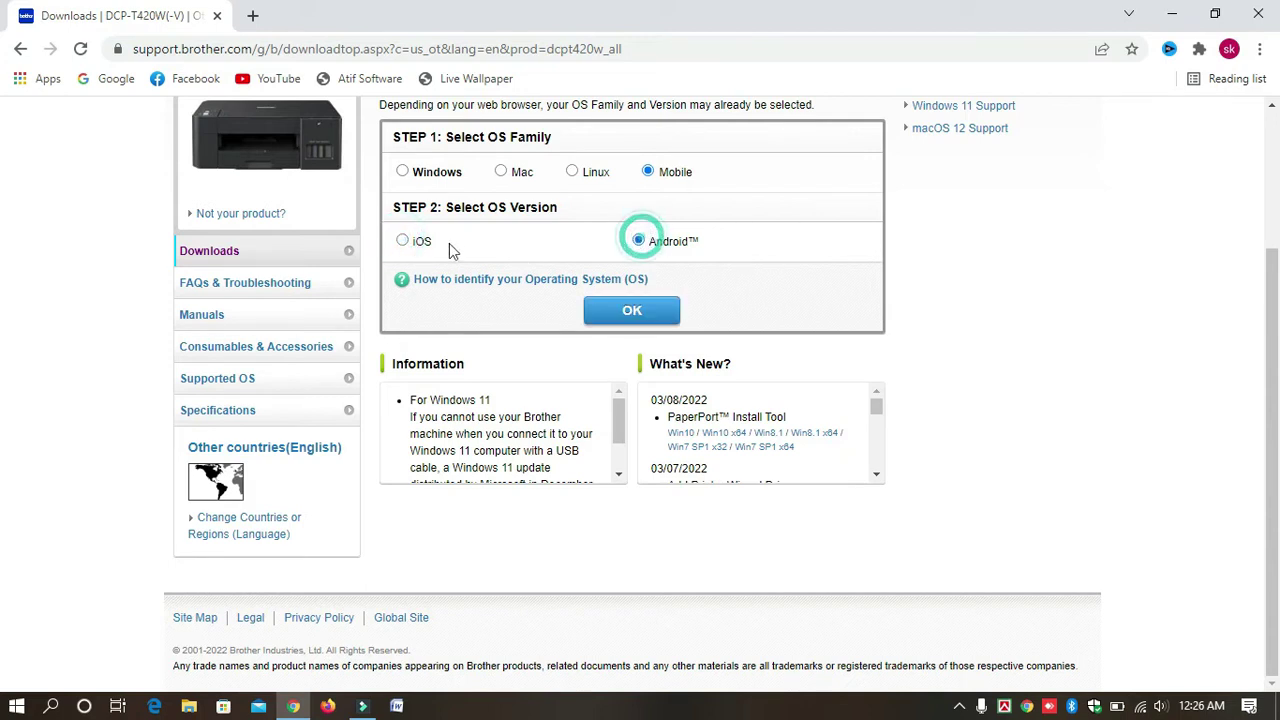
pyautogui.click(572, 172)
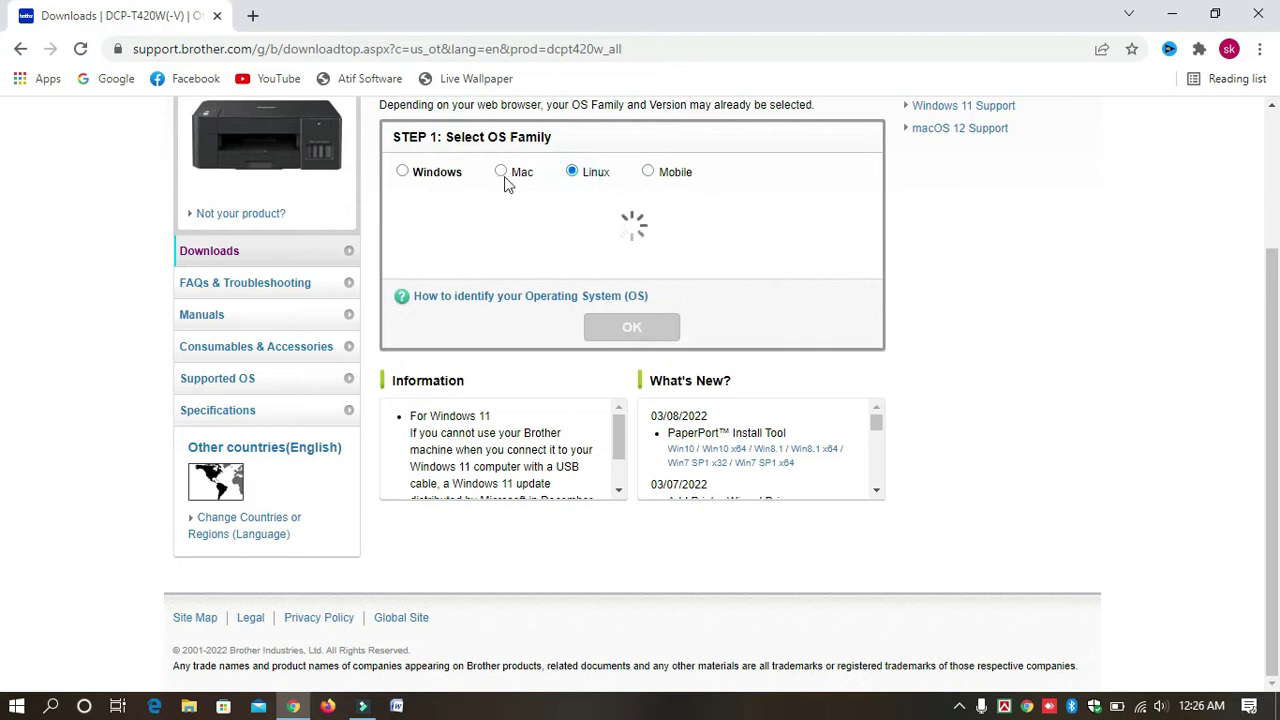
pyautogui.click(504, 176)
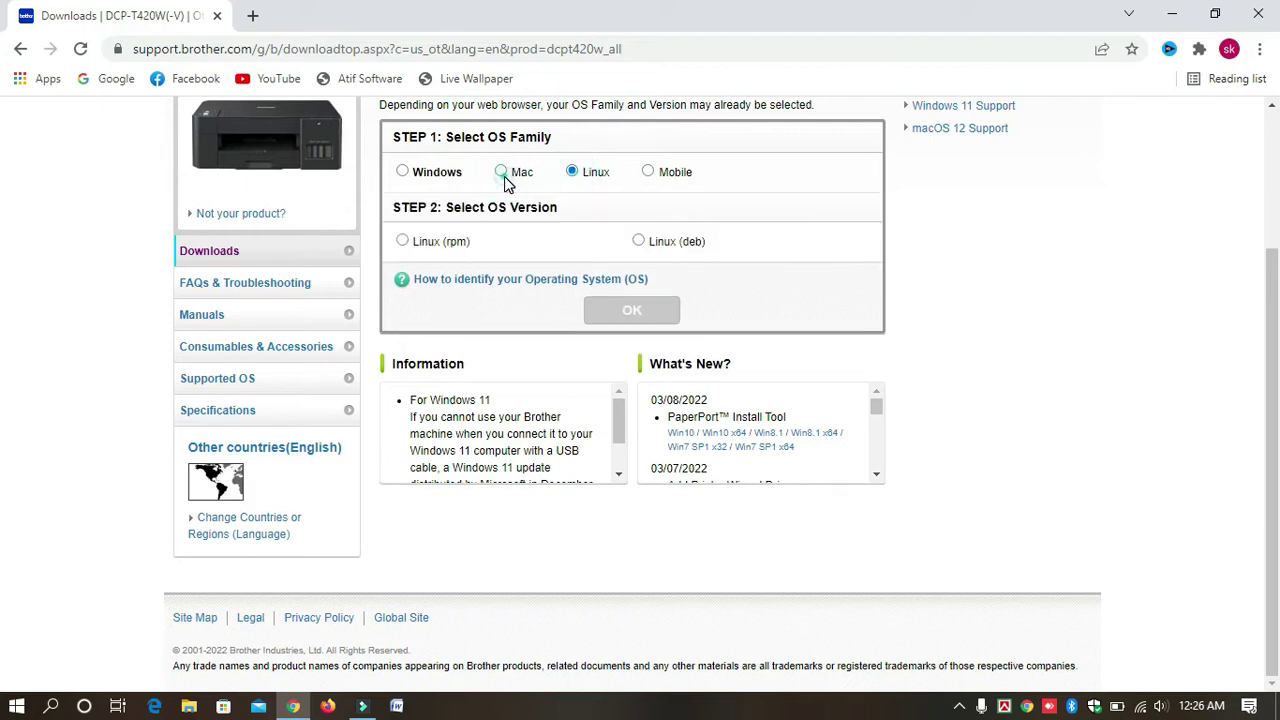
pyautogui.click(504, 176)
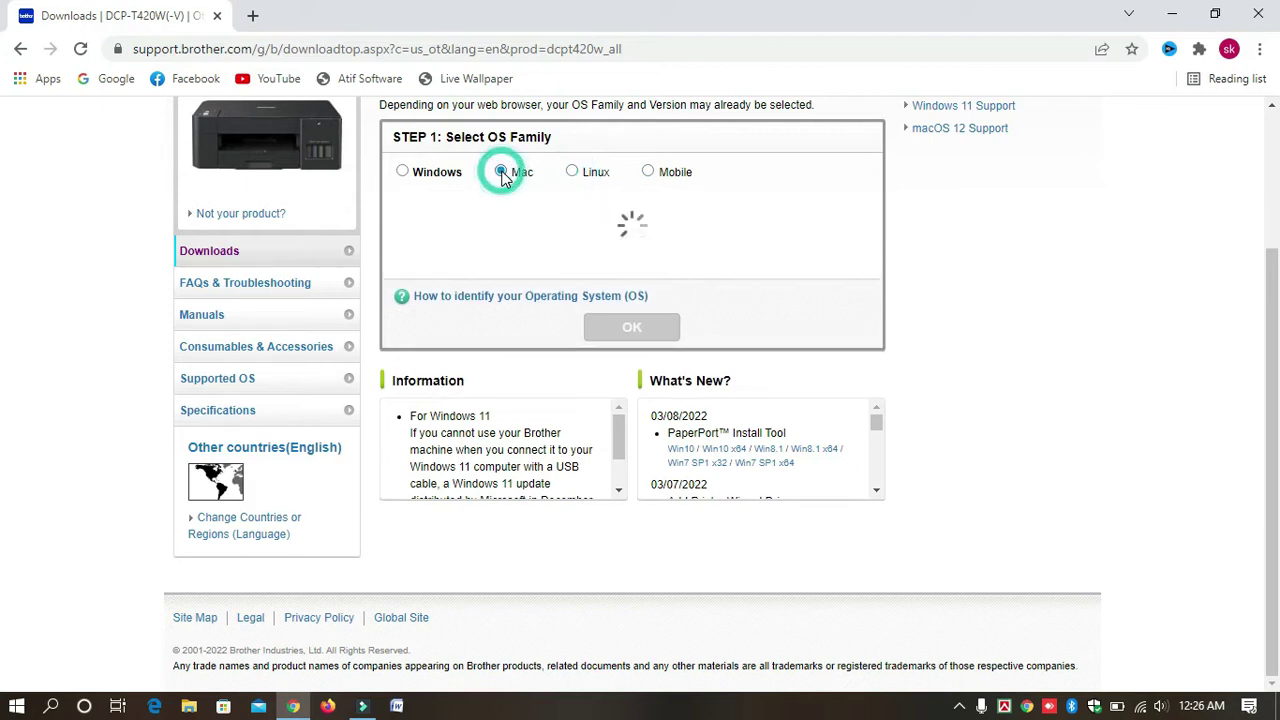
# Step: Choose the Windows family with Windows 10 (64-bit) as the OS version and confirm to open its download list
pyautogui.click(404, 173)
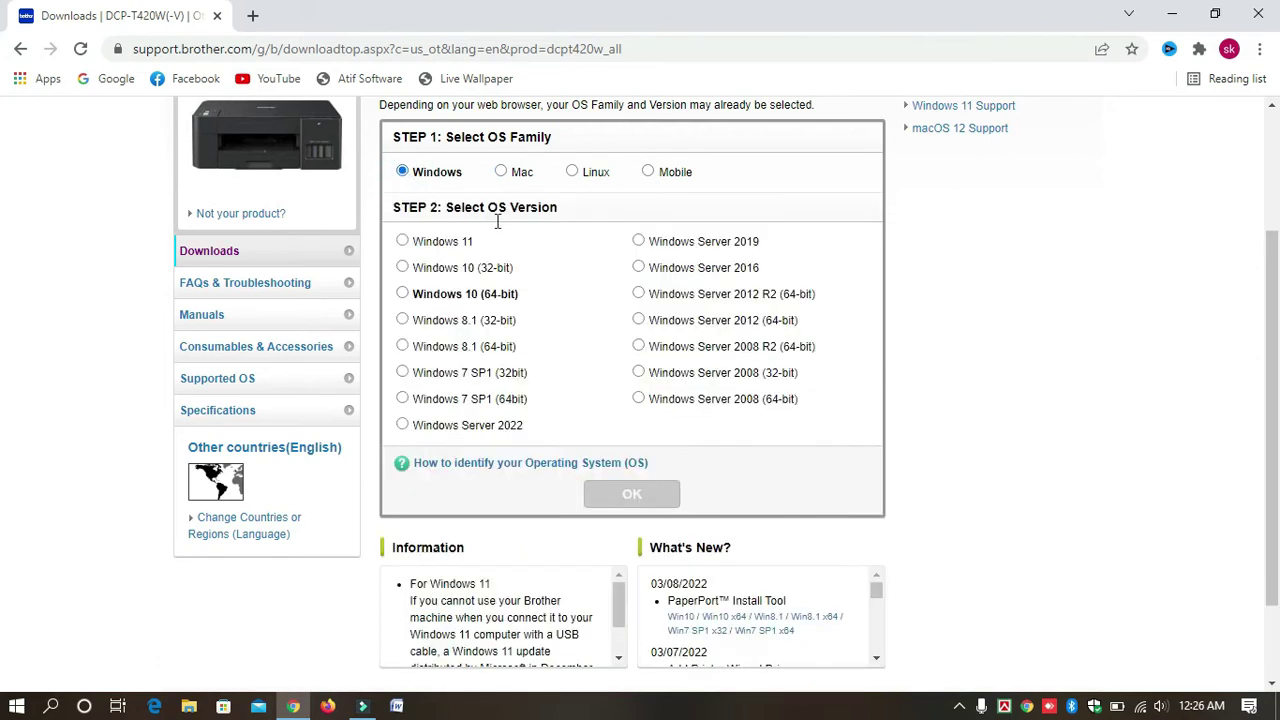
pyautogui.click(403, 294)
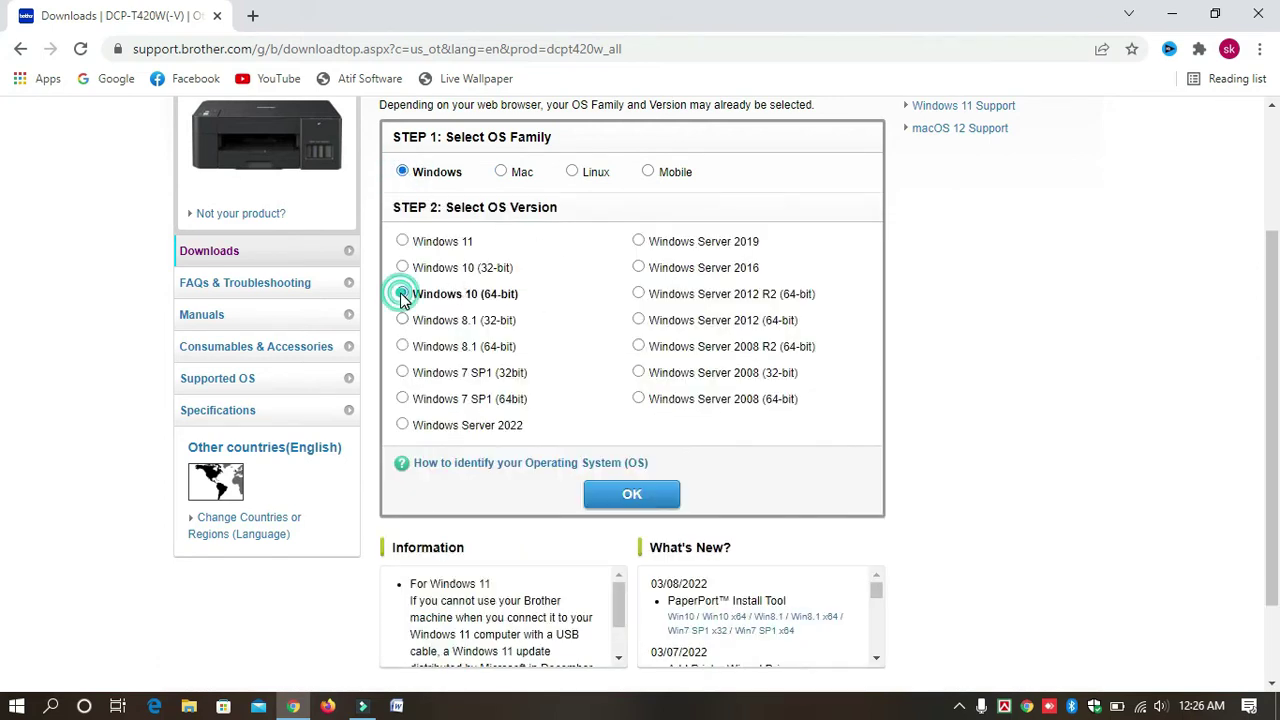
pyautogui.click(640, 495)
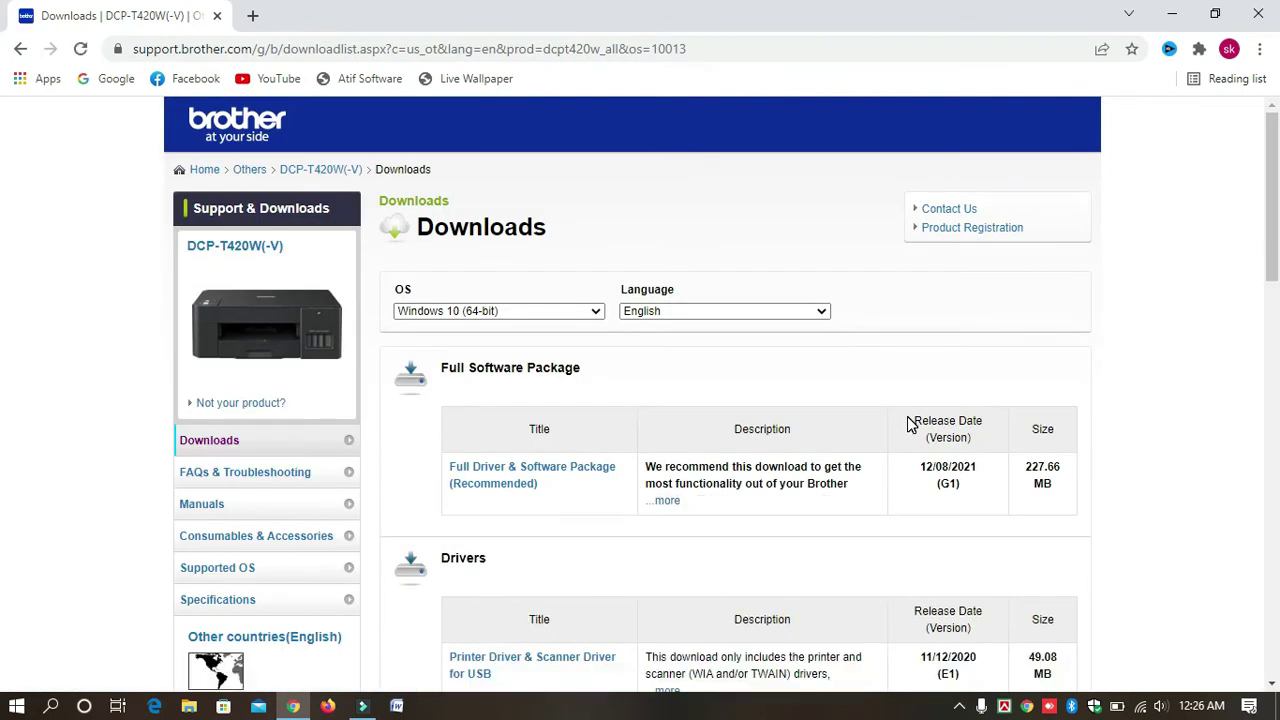
# Step: Look through the Windows 10 (64-bit) downloads, from the full software package and drivers to utilities, management tools and firmware
pyautogui.scroll(-1, 908, 423)
pyautogui.scroll(-1, 907, 416)
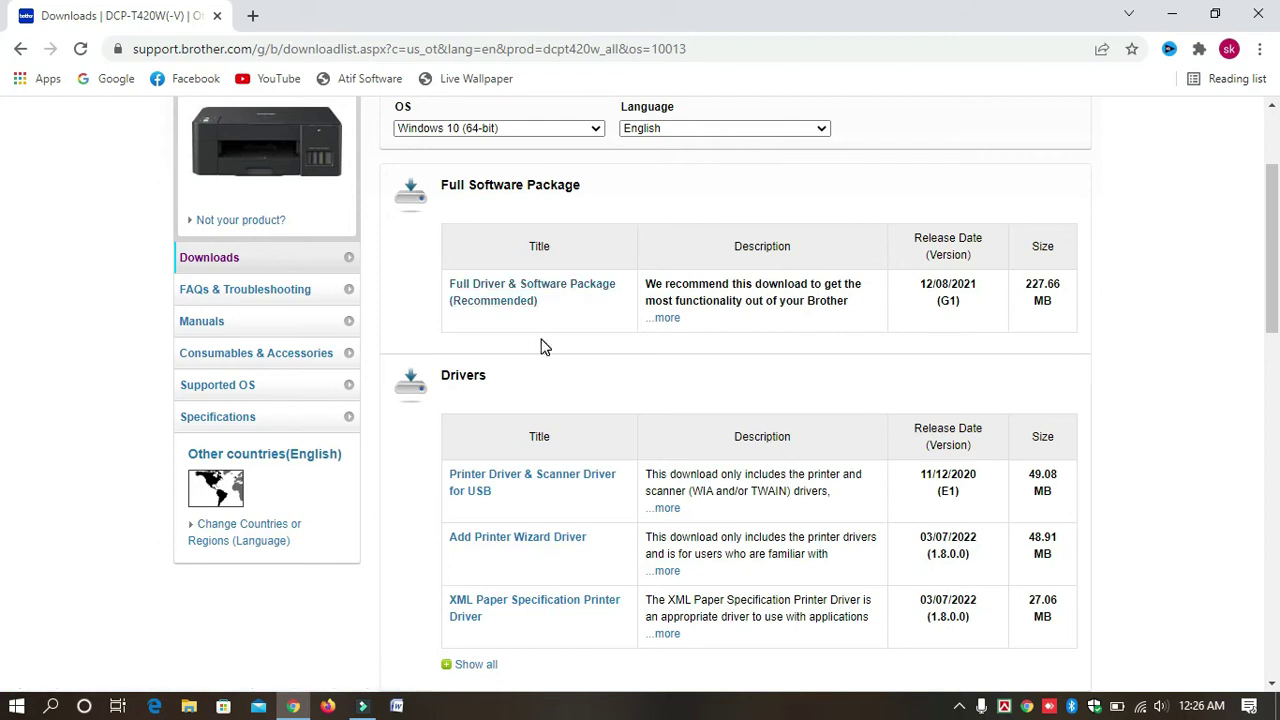
pyautogui.scroll(-1, 543, 343)
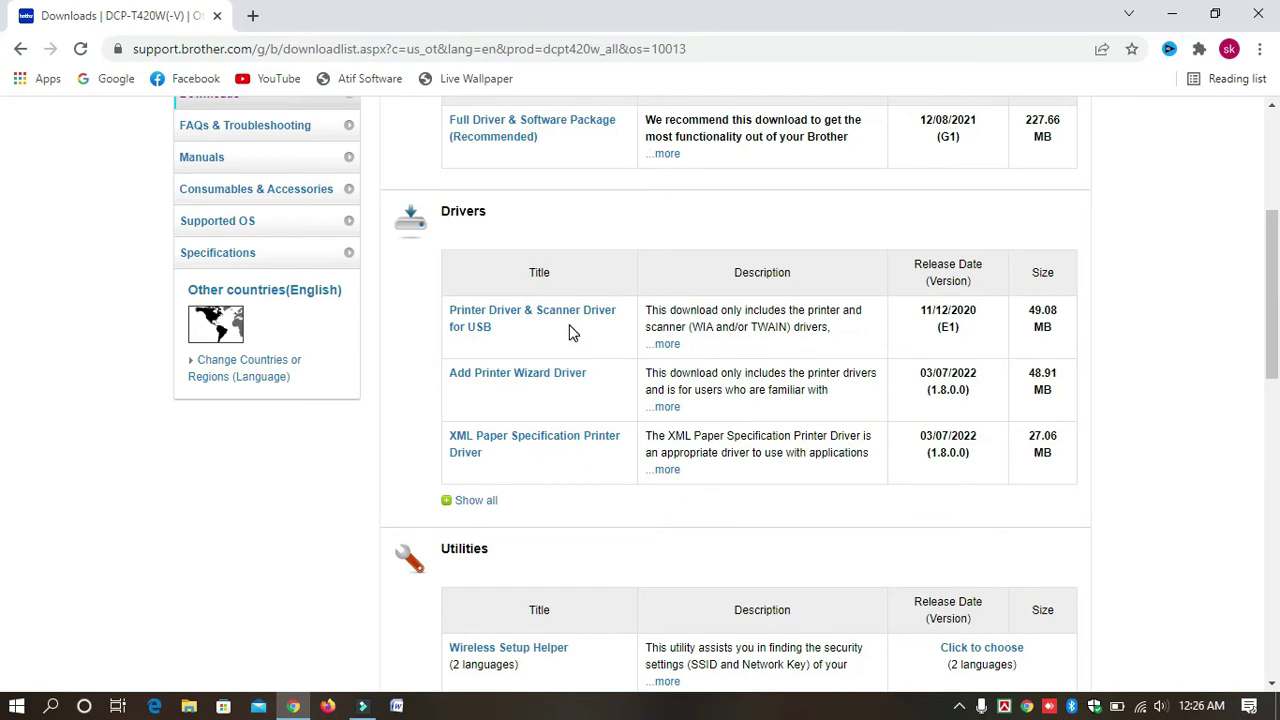
pyautogui.scroll(2, 571, 330)
pyautogui.scroll(-4, 571, 333)
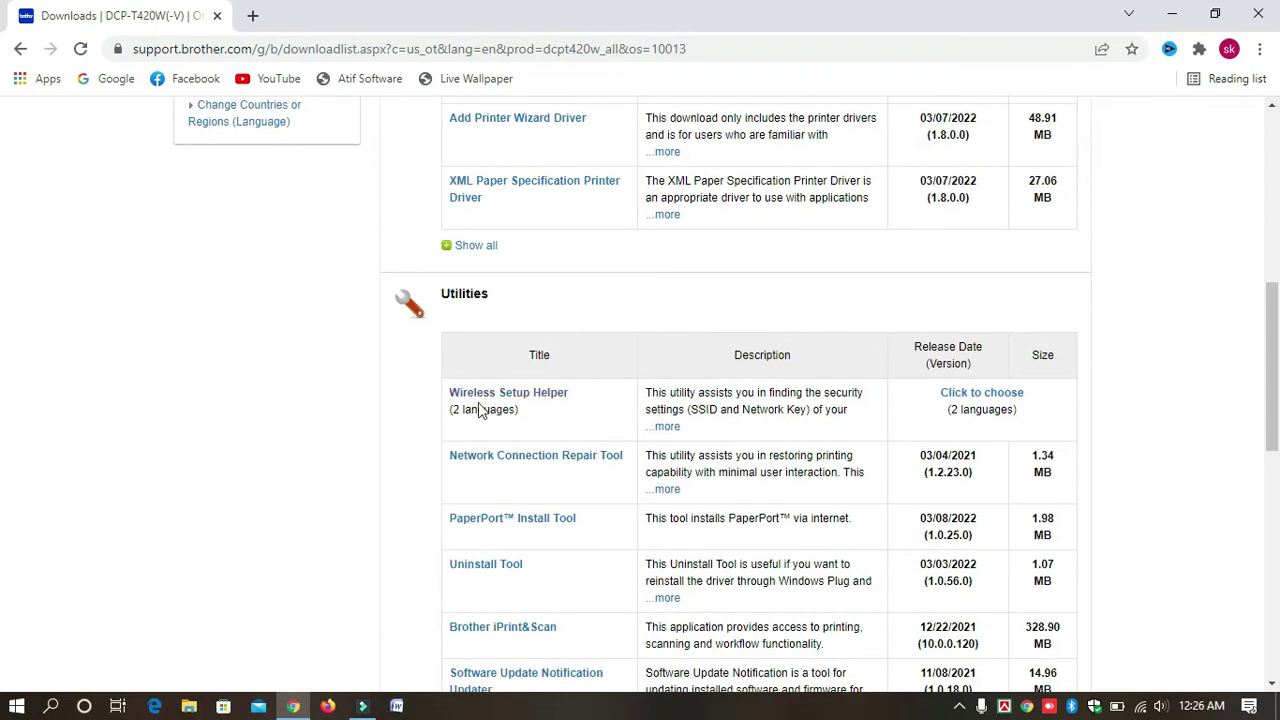
pyautogui.scroll(-1, 472, 408)
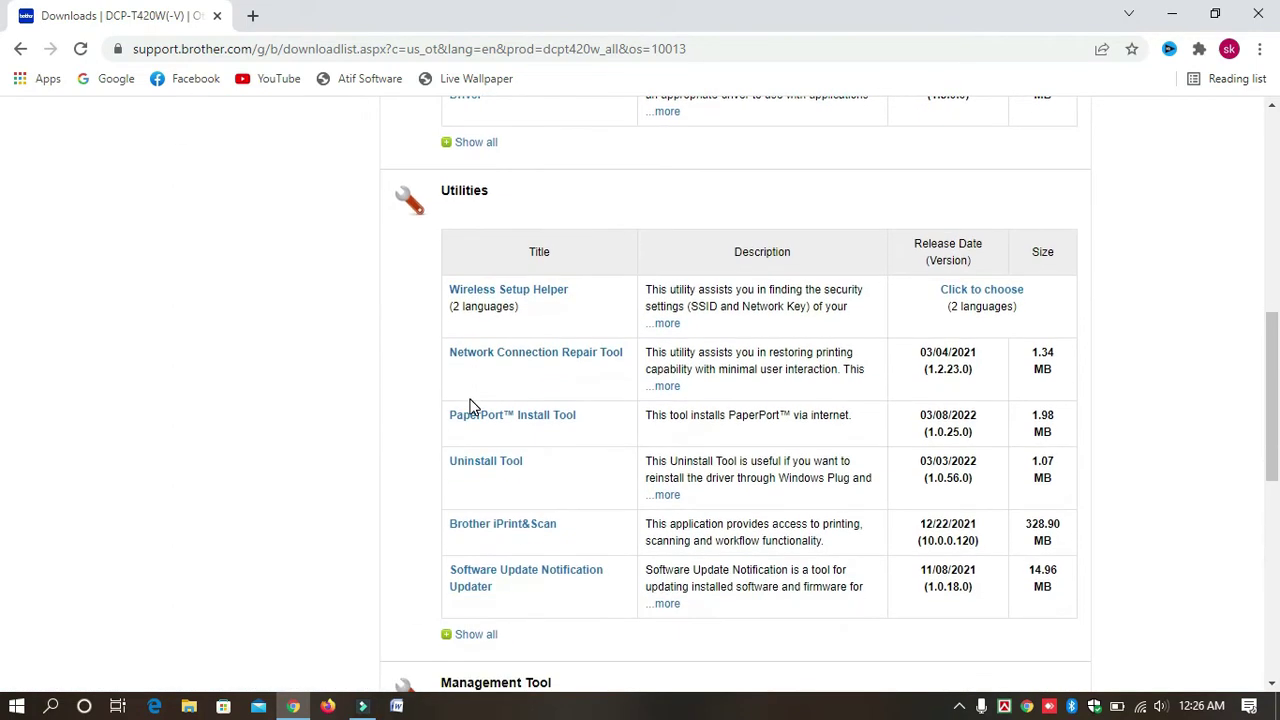
pyautogui.scroll(-2, 472, 408)
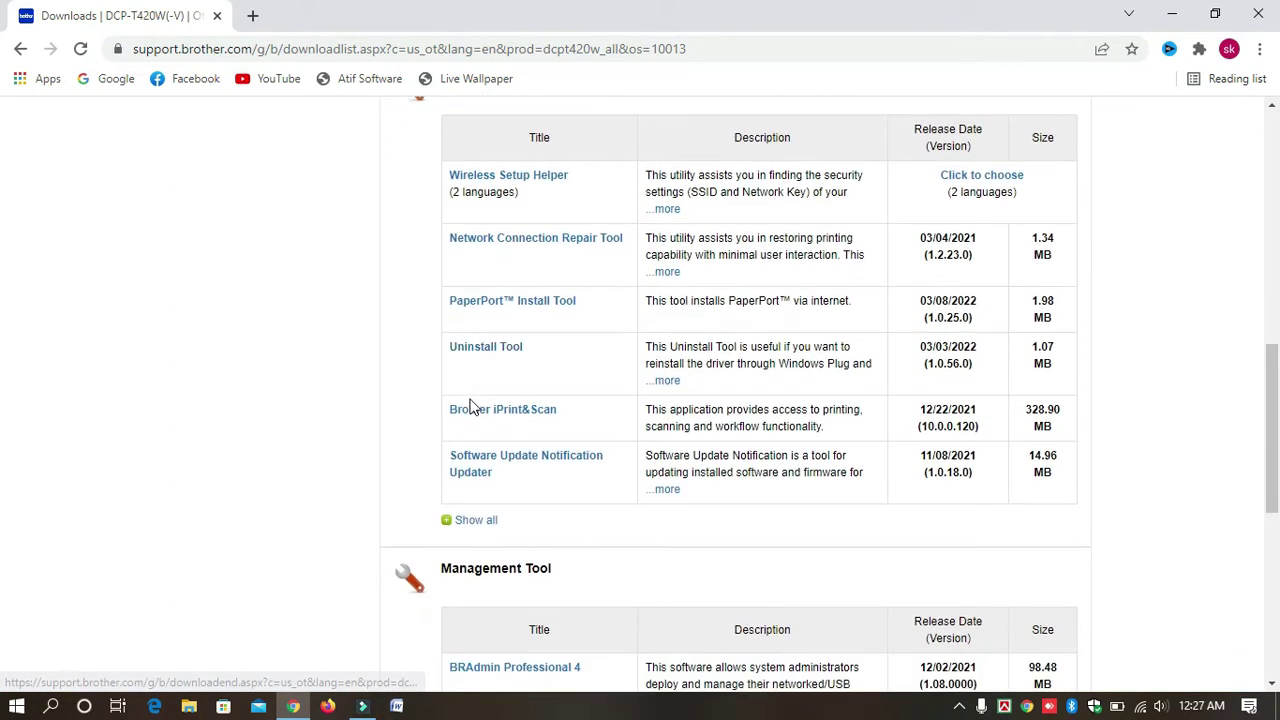
pyautogui.scroll(-1, 472, 408)
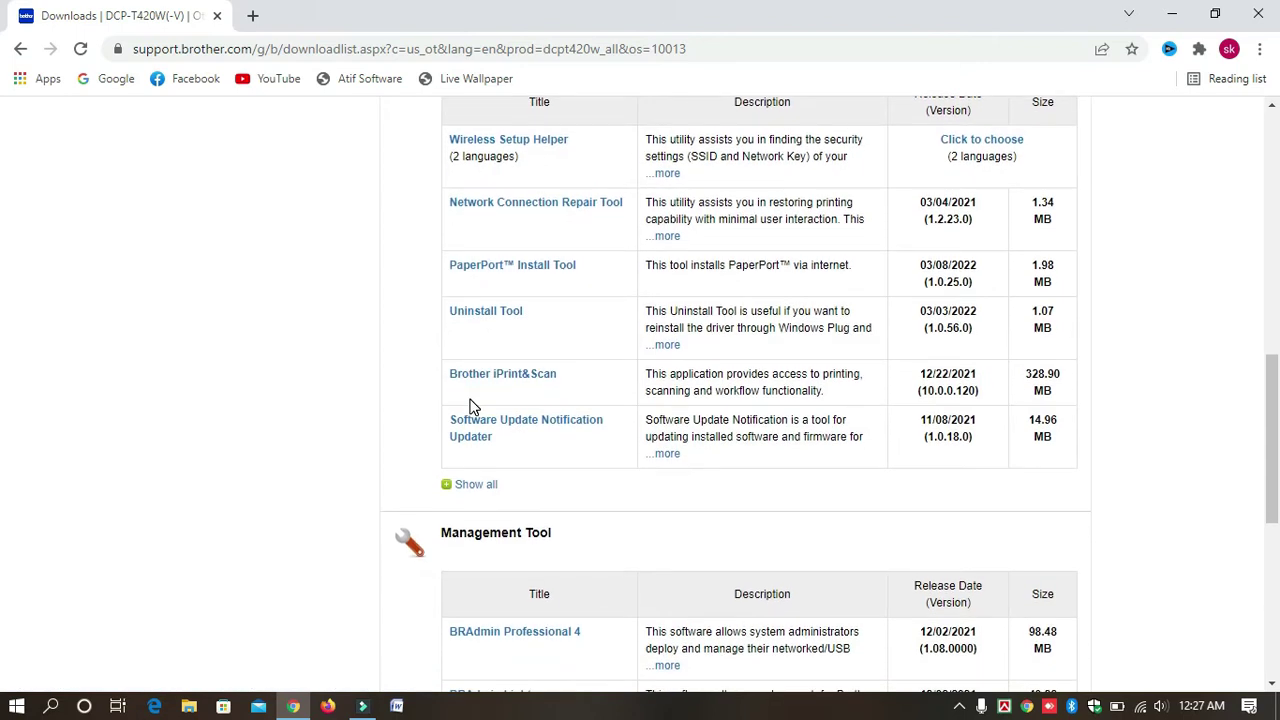
pyautogui.scroll(-3, 472, 408)
pyautogui.scroll(-3, 472, 408)
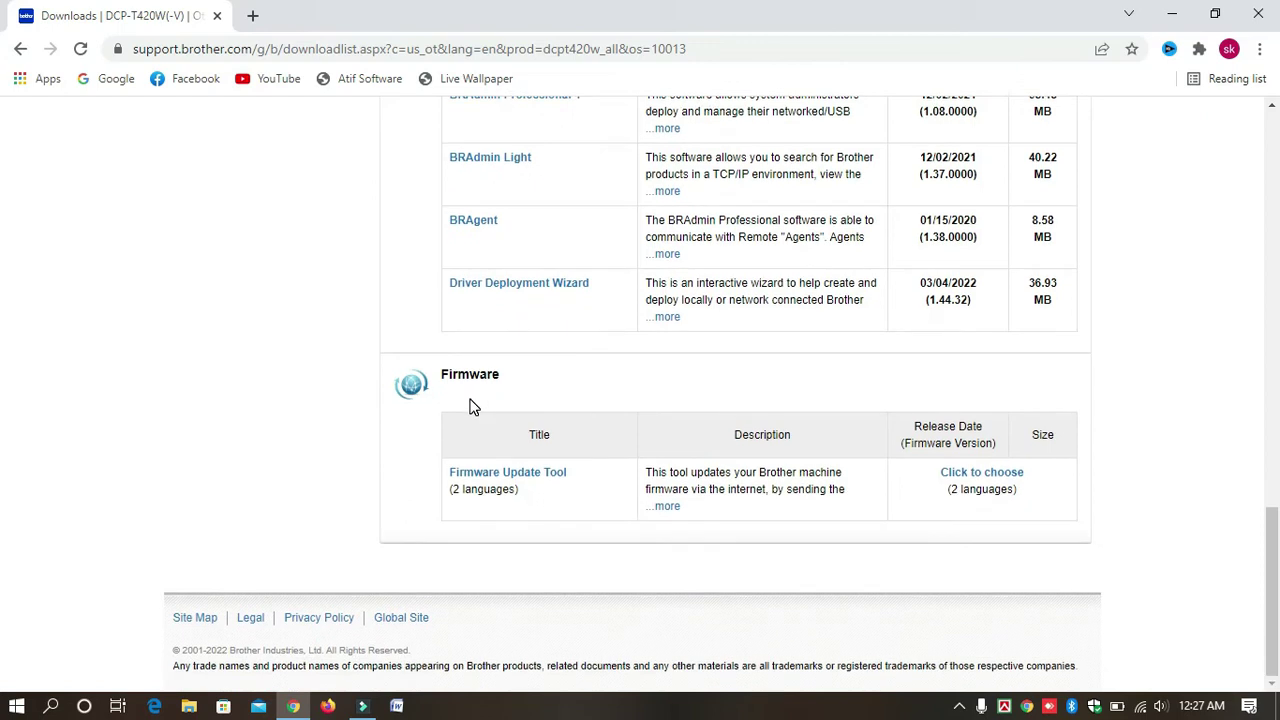
# Step: Open the Full Driver & Software Package (Recommended), agree to the EULA and start its download
pyautogui.scroll(4, 571, 480)
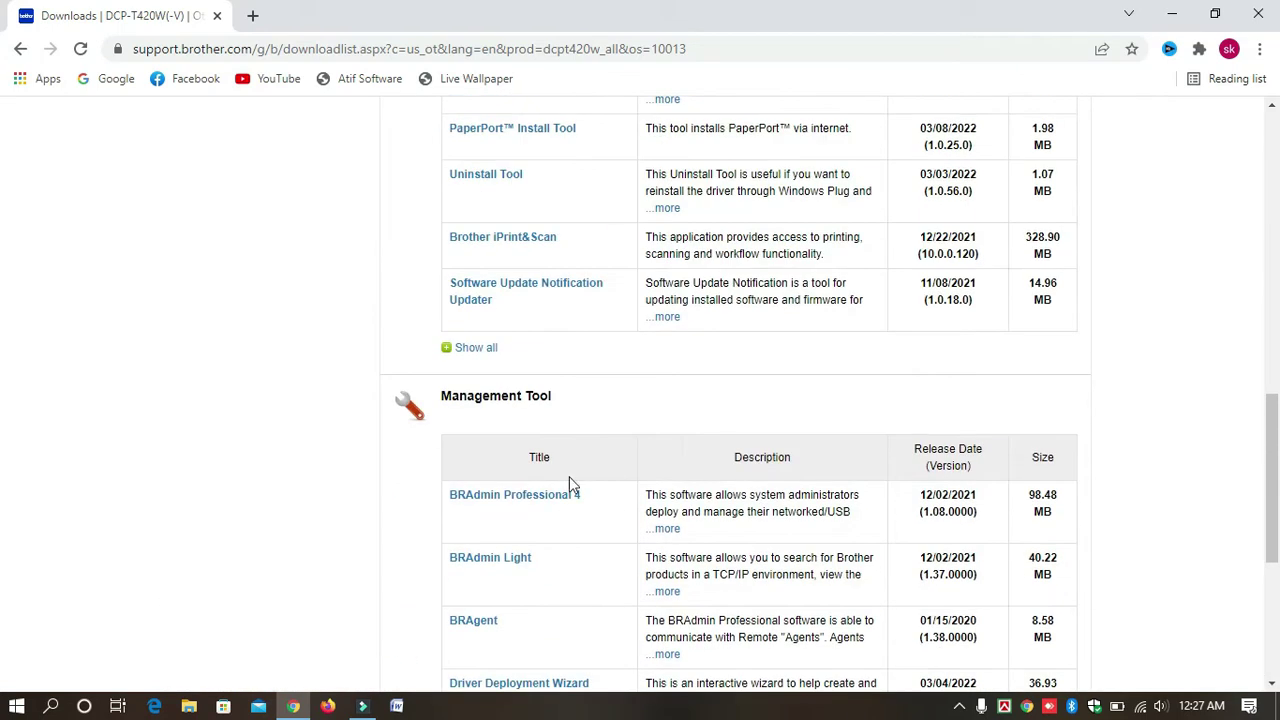
pyautogui.scroll(6, 569, 485)
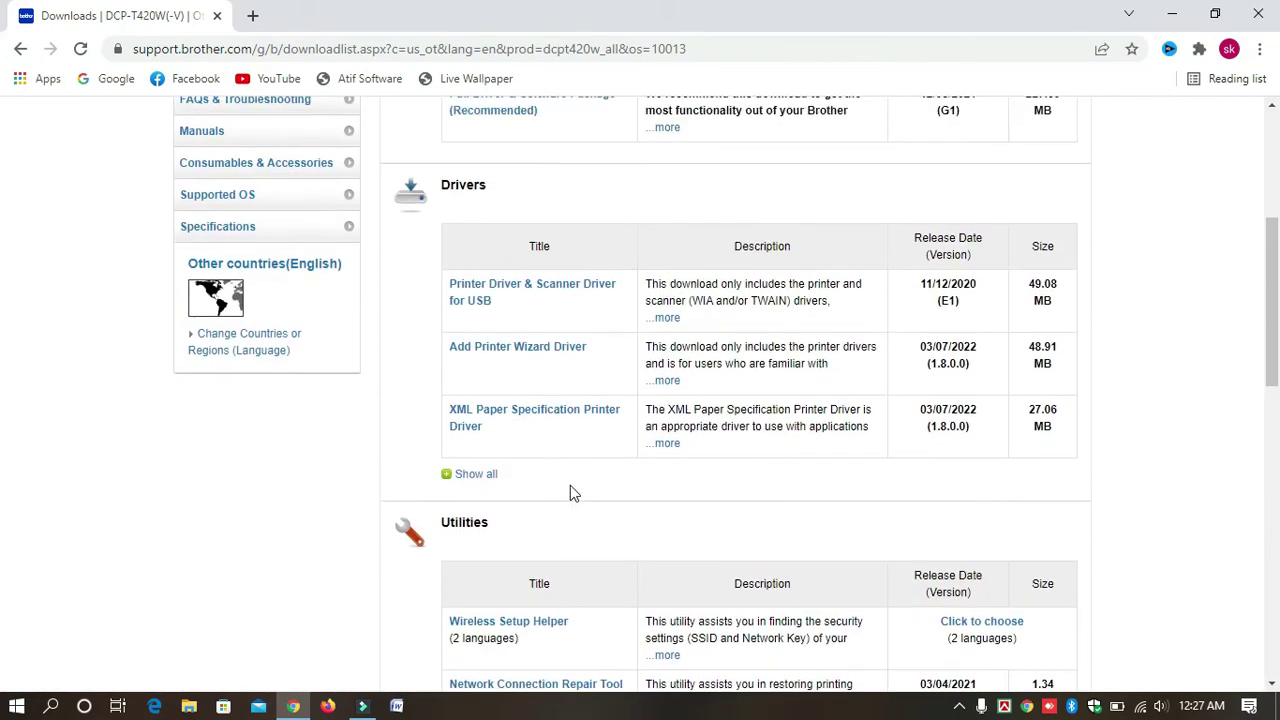
pyautogui.scroll(3, 570, 485)
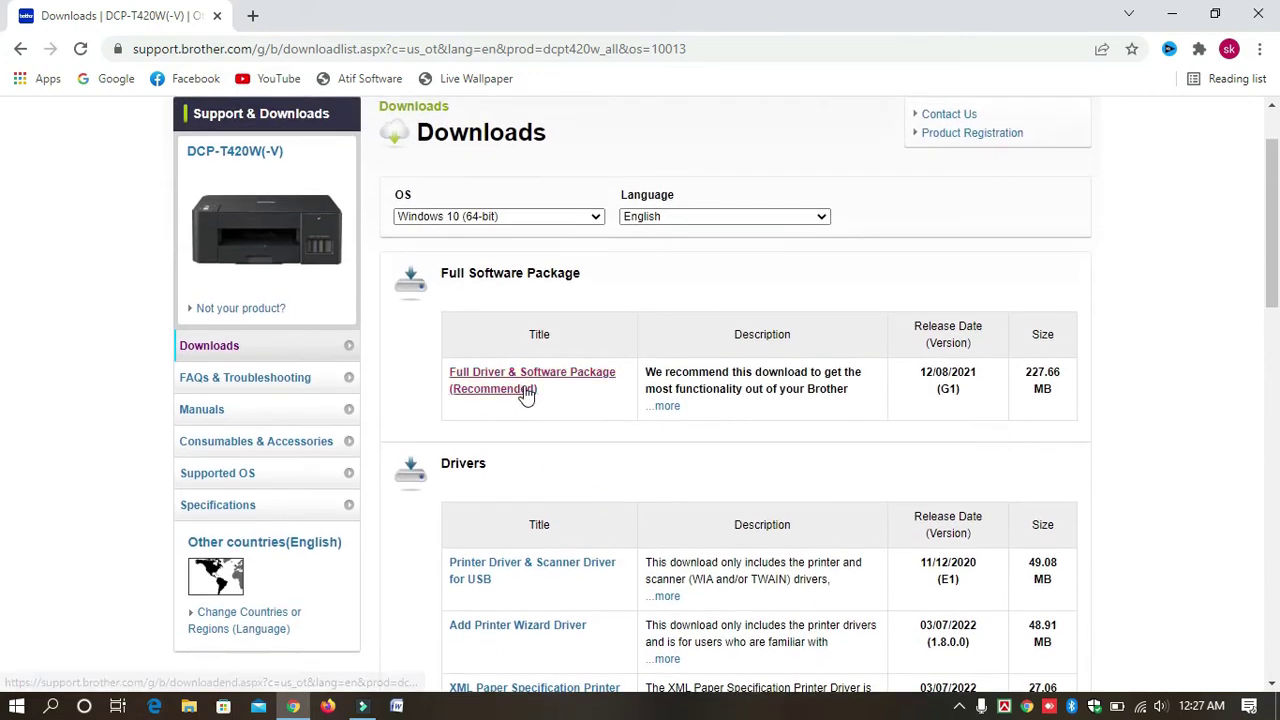
pyautogui.click(525, 395)
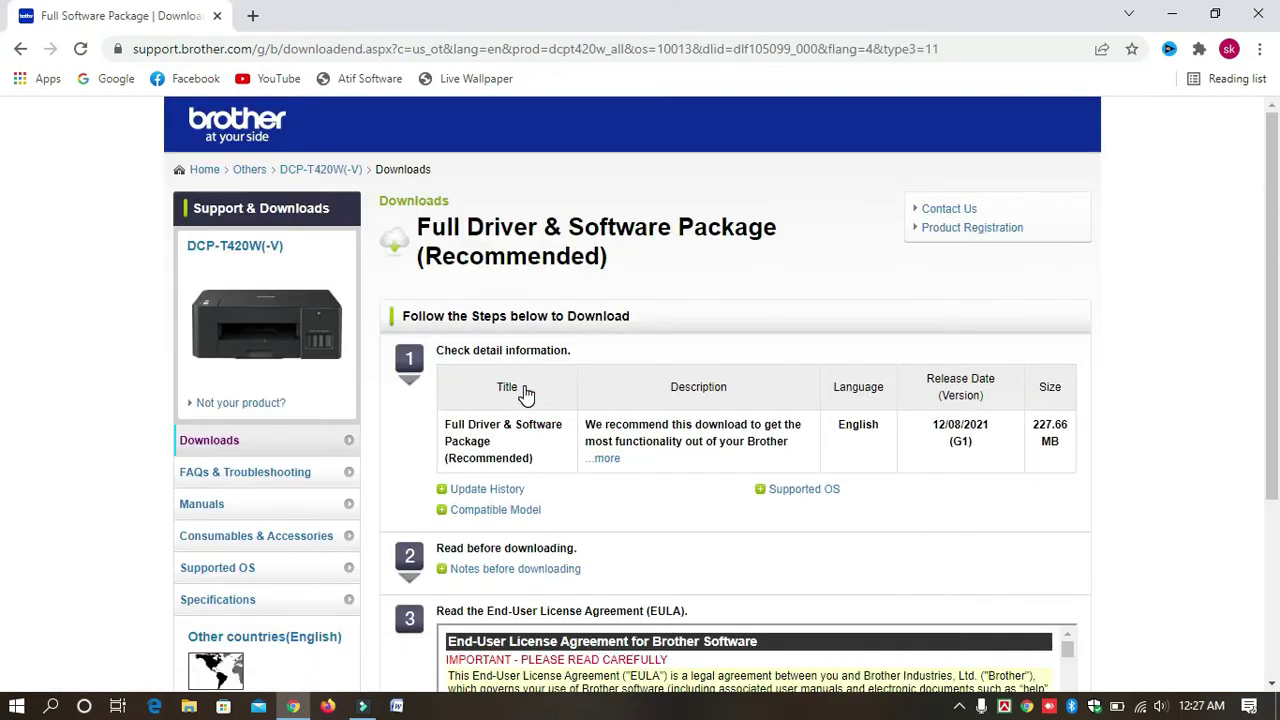
pyautogui.scroll(-2, 735, 541)
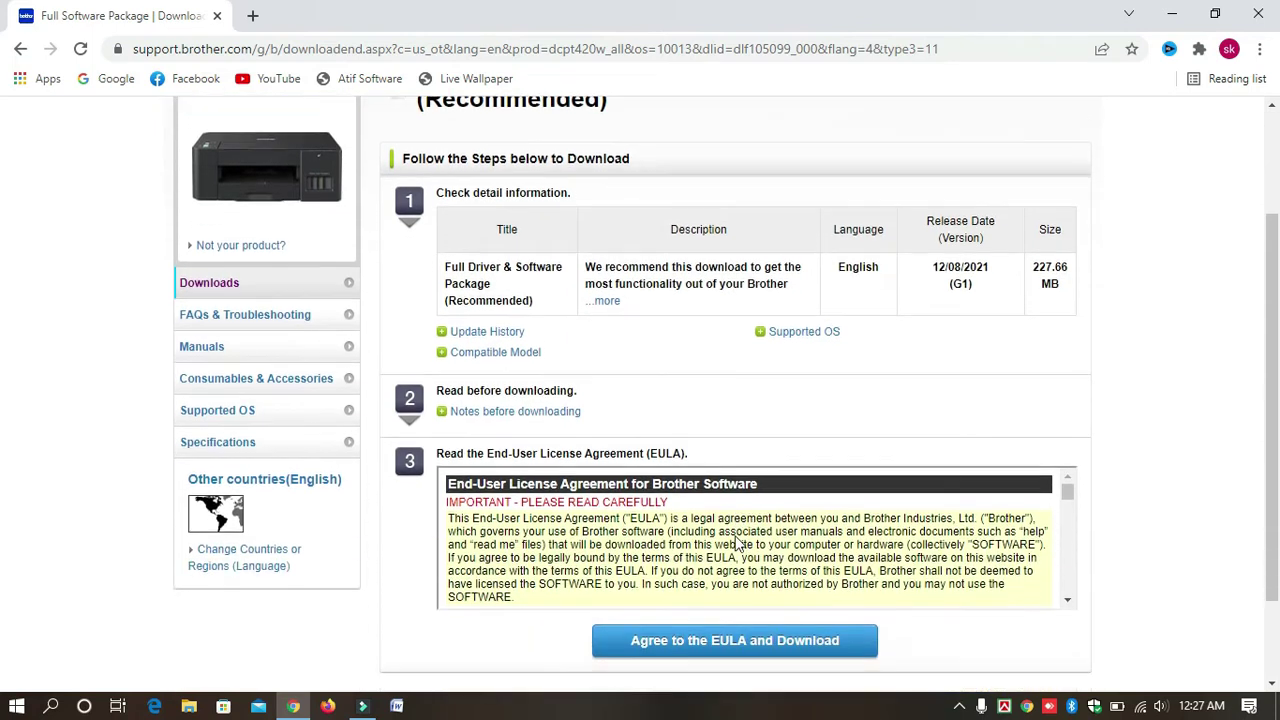
pyautogui.scroll(-1, 735, 541)
pyautogui.click(713, 553)
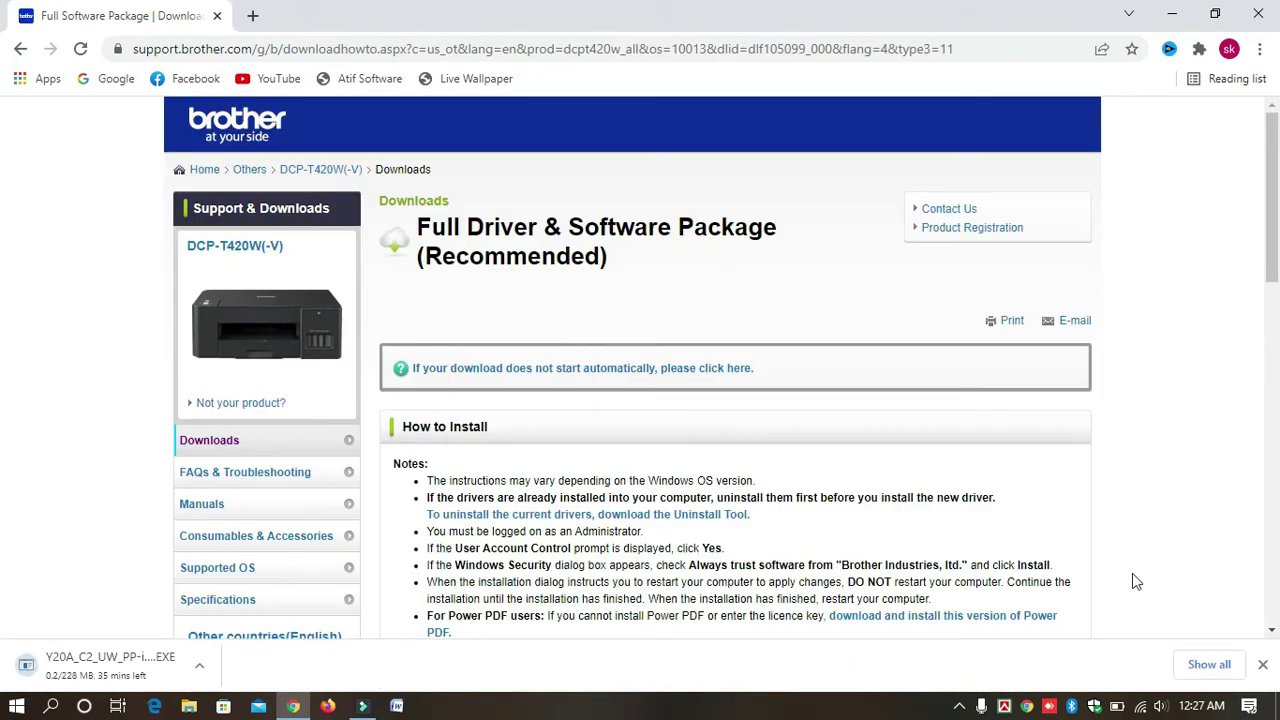
# Step: Show all browser downloads and remove the sc68-win-lide300-1_01-ea34_2.exe entry from the list
pyautogui.click(1205, 665)
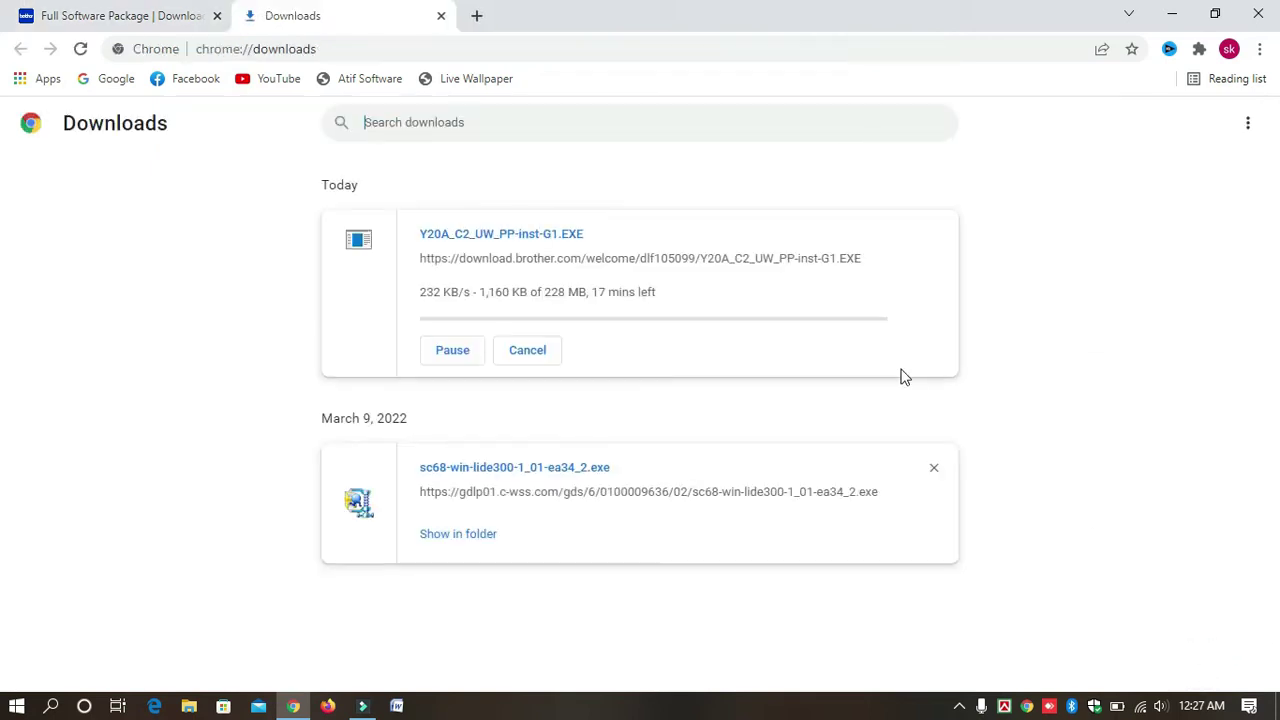
pyautogui.click(934, 467)
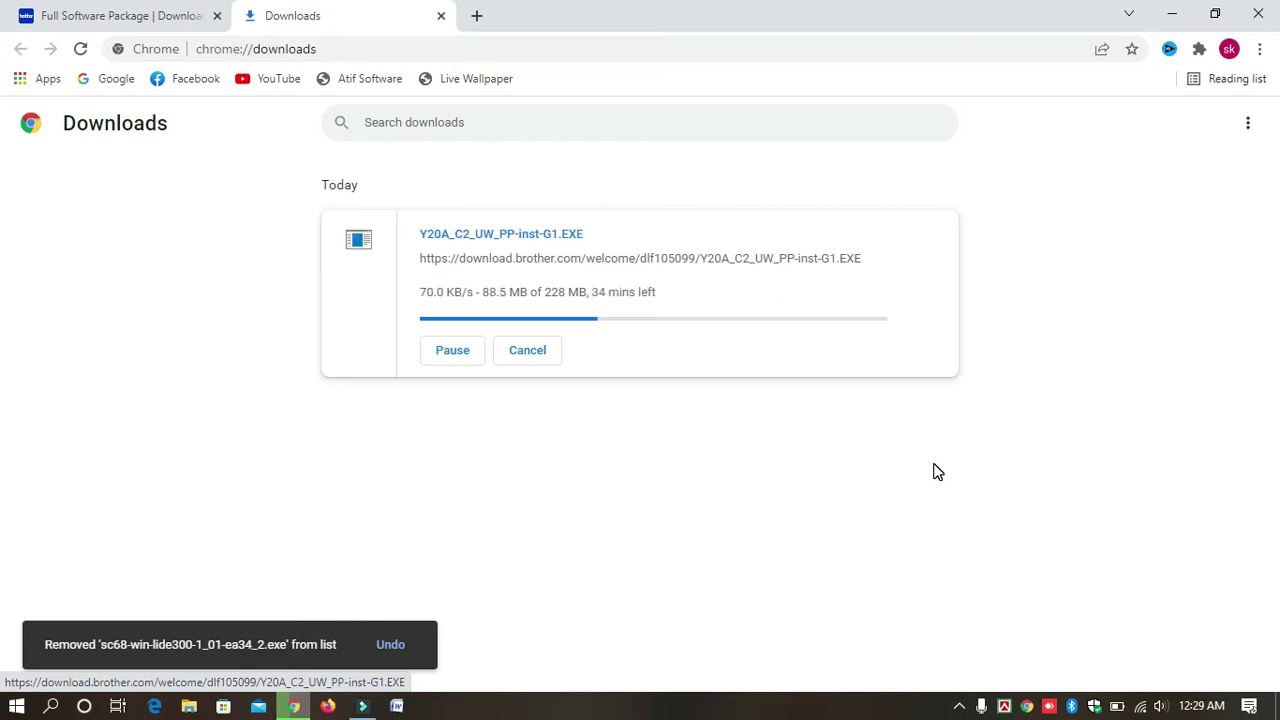
pyautogui.click(1140, 706)
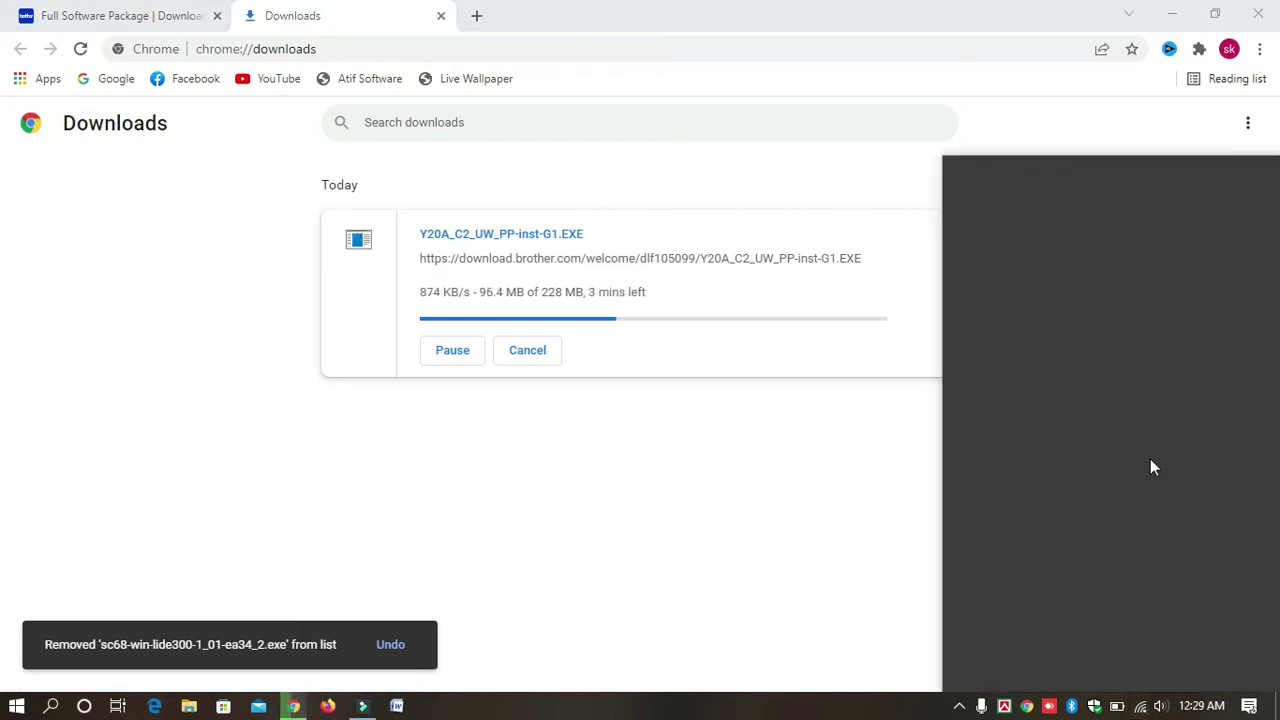
pyautogui.click(818, 434)
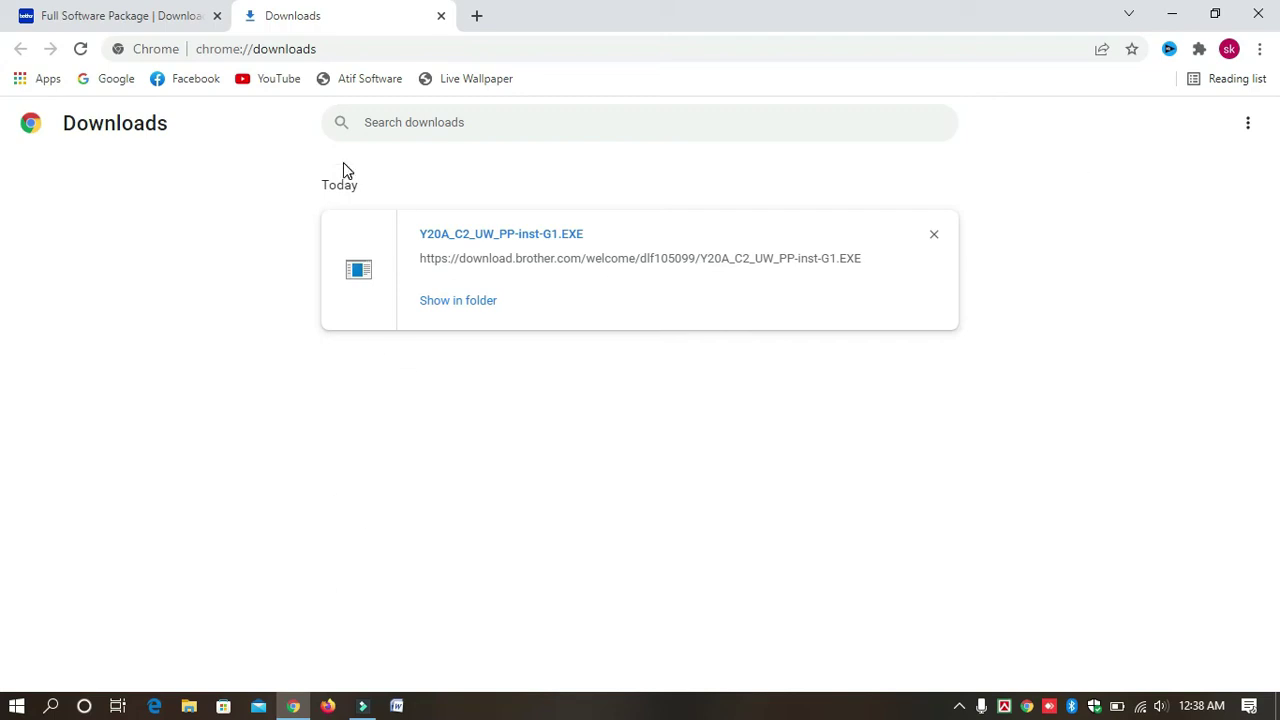
# Step: Run the downloaded Y20A_C2_UW_PP-inst-G1 installer from its folder and close the browser and Downloads folder windows
pyautogui.click(458, 302)
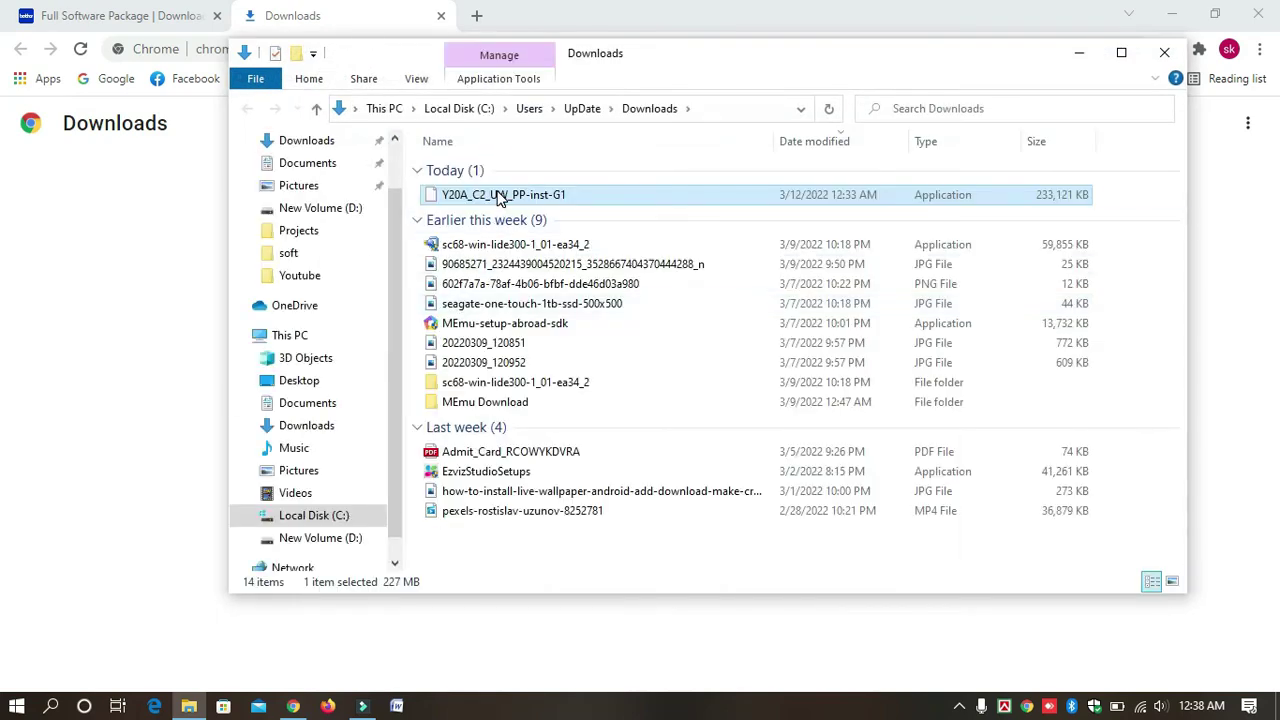
pyautogui.doubleClick(498, 195)
pyautogui.rightClick(498, 195)
pyautogui.click(567, 146)
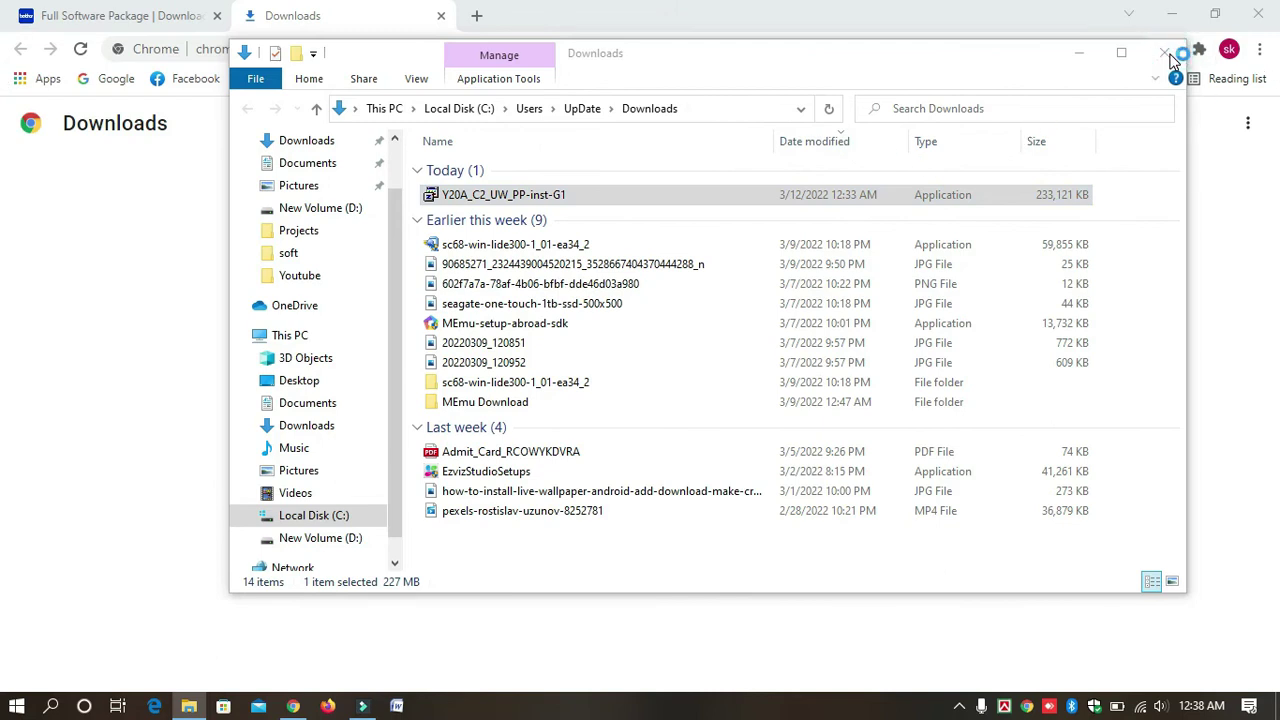
pyautogui.click(1264, 12)
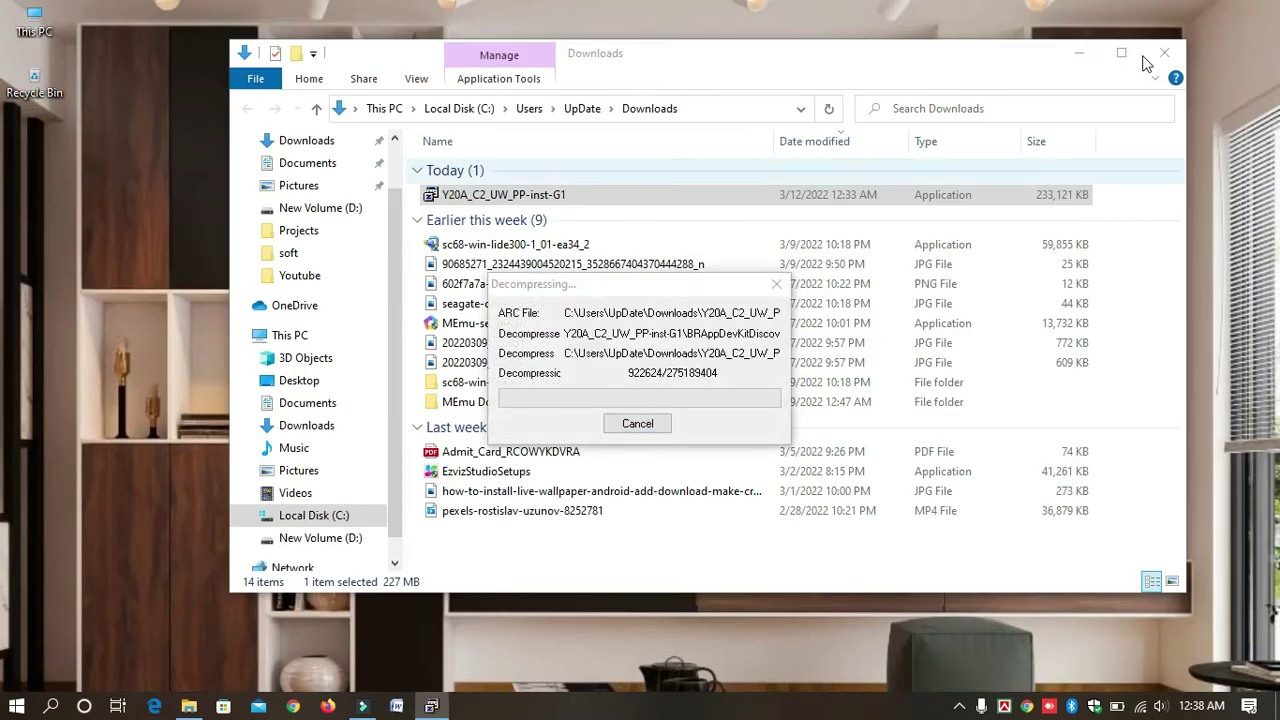
pyautogui.click(1166, 51)
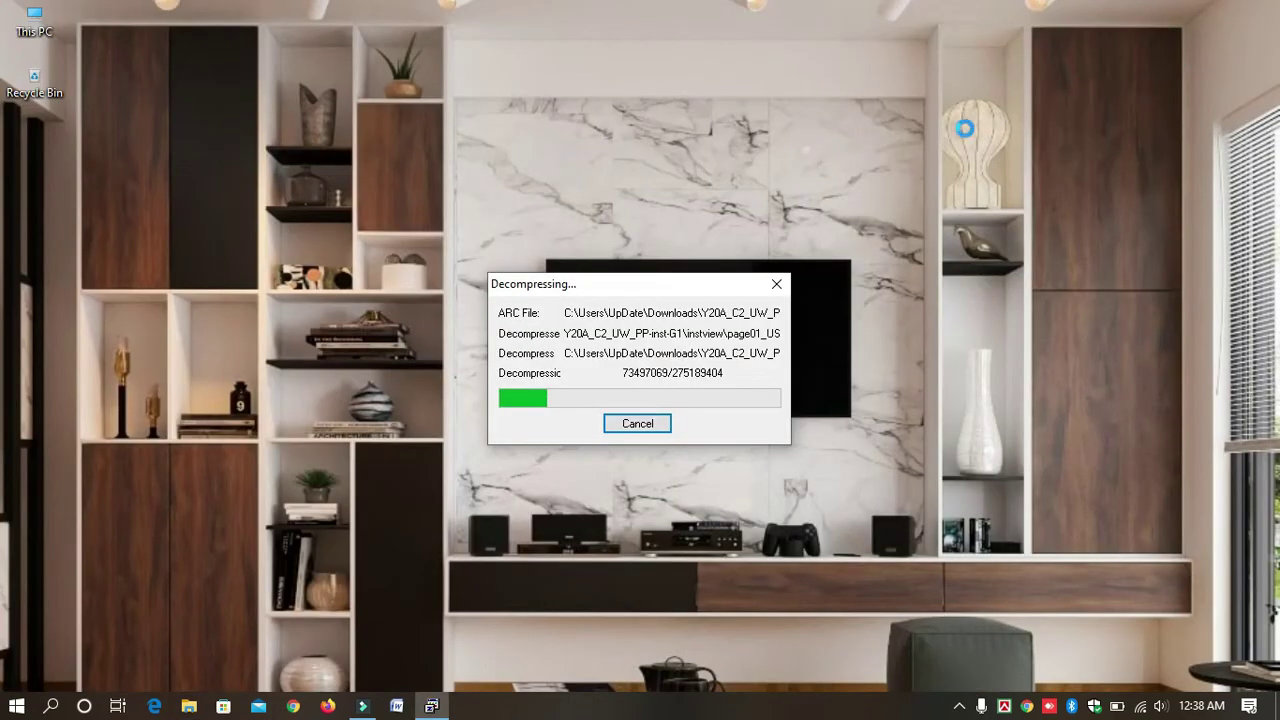
pyautogui.click(968, 125)
pyautogui.rightClick(973, 125)
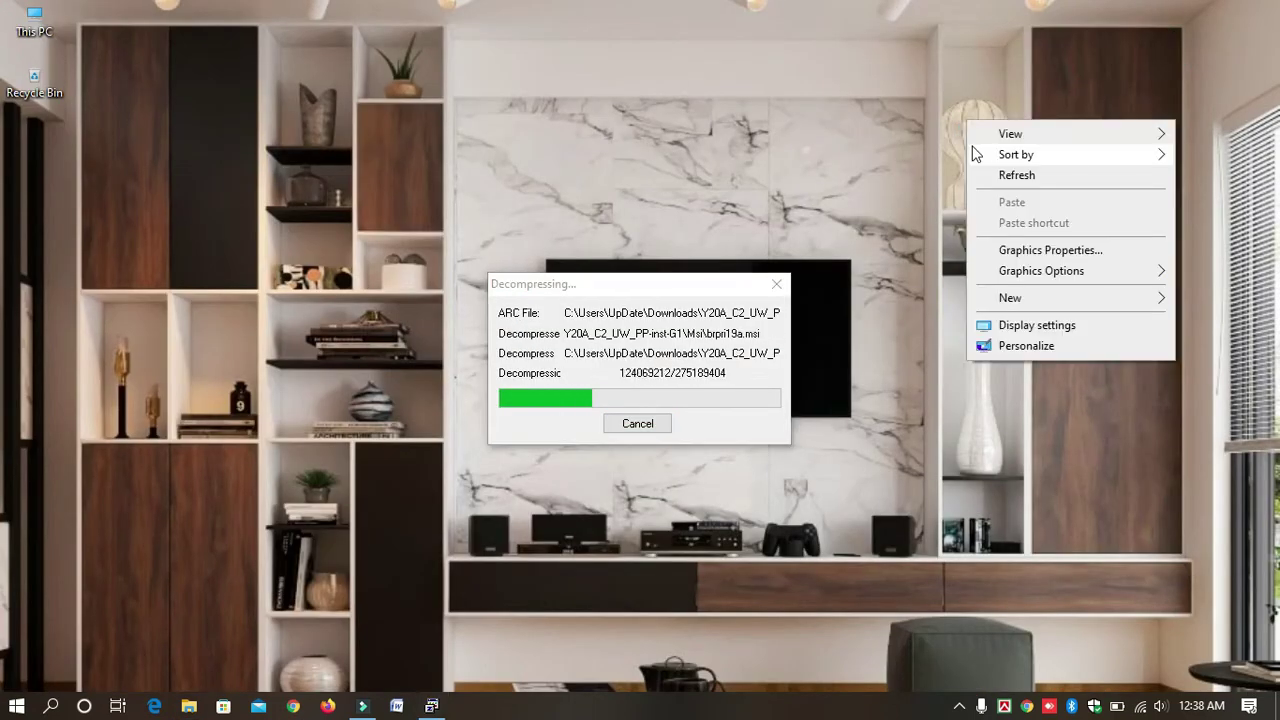
pyautogui.click(1019, 177)
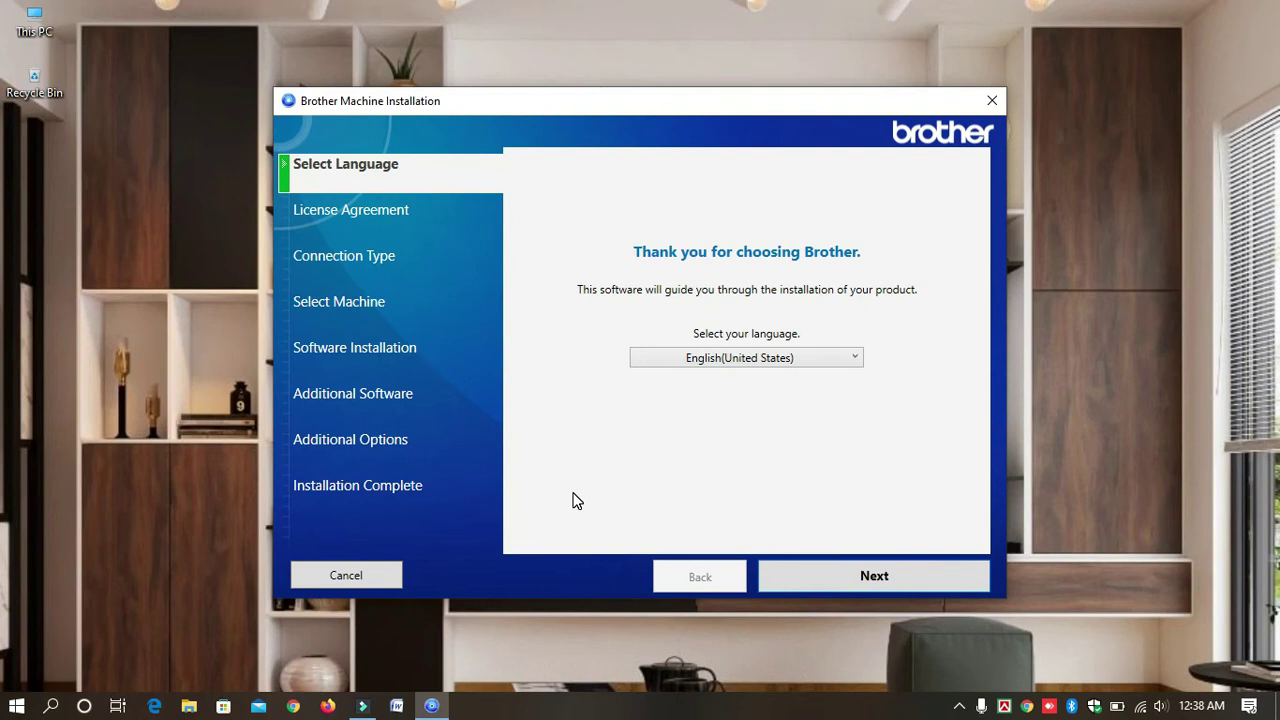
# Step: Keep English(United States) as the installer language and accept the license agreement to reach the connection type choice
pyautogui.click(860, 580)
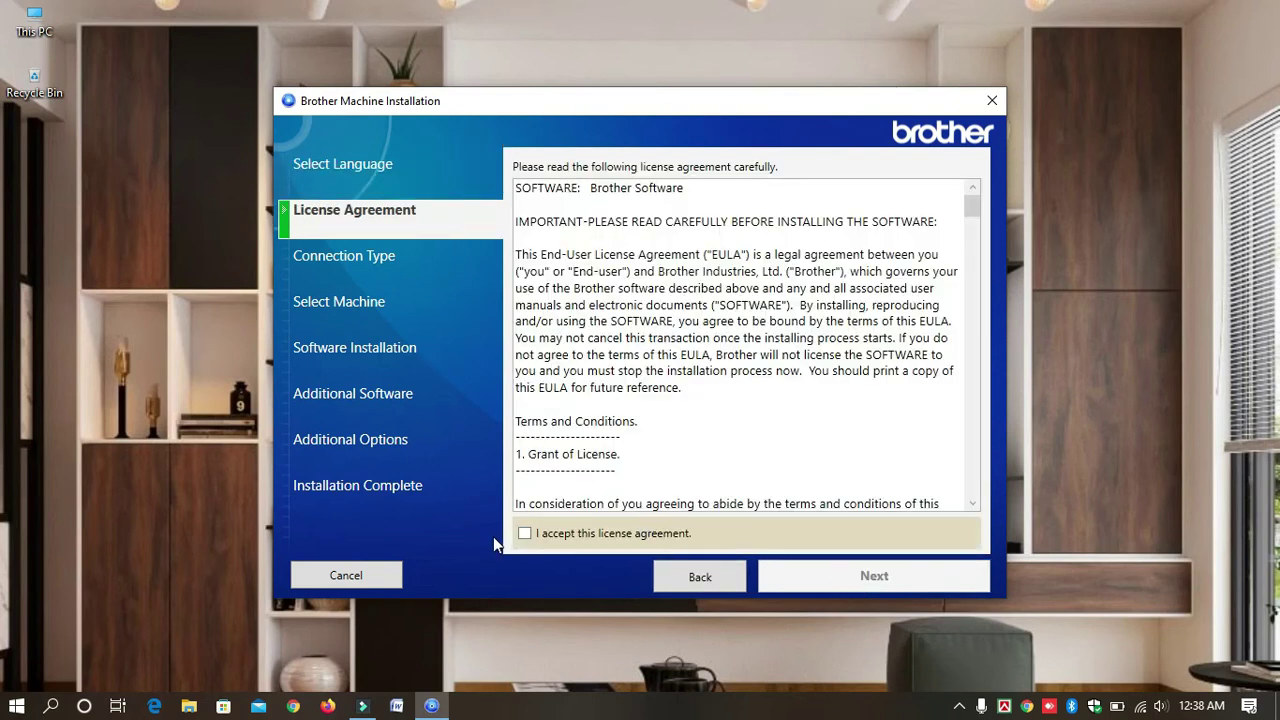
pyautogui.click(525, 534)
pyautogui.click(828, 582)
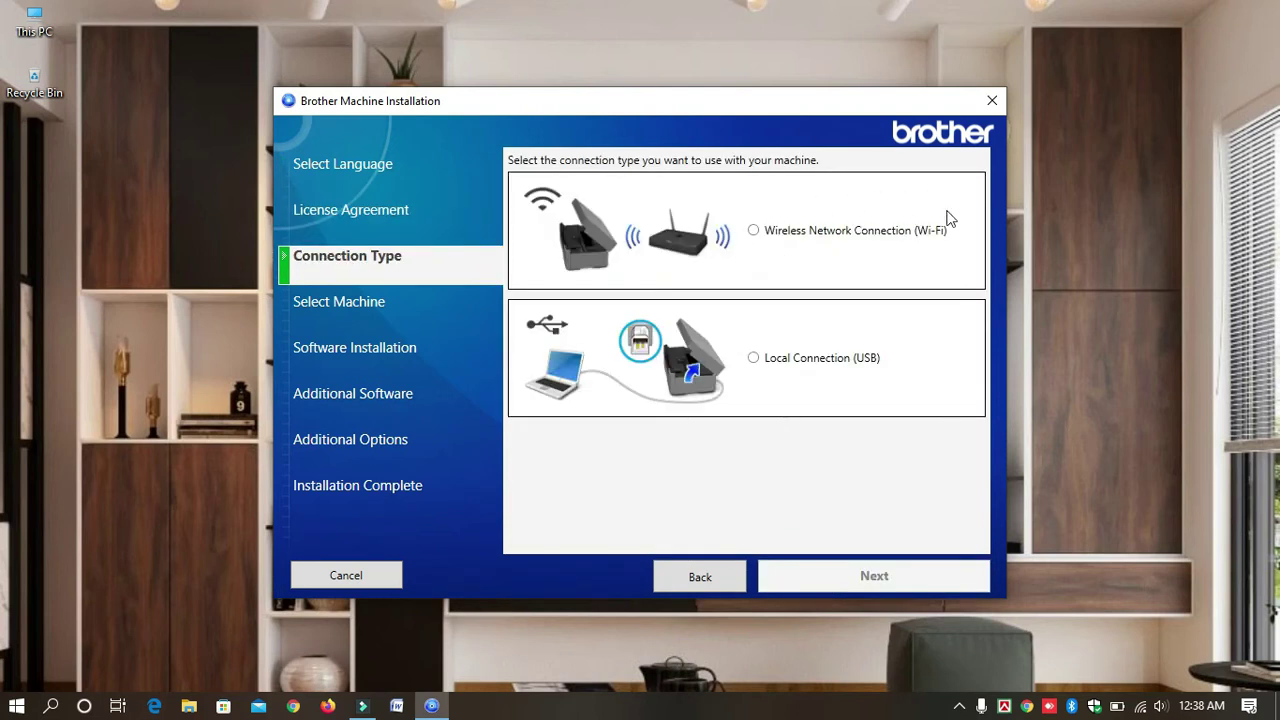
# Step: Try Wireless Network Connection (Wi-Fi) as the connection type and proceed to the wireless setup
pyautogui.click(820, 283)
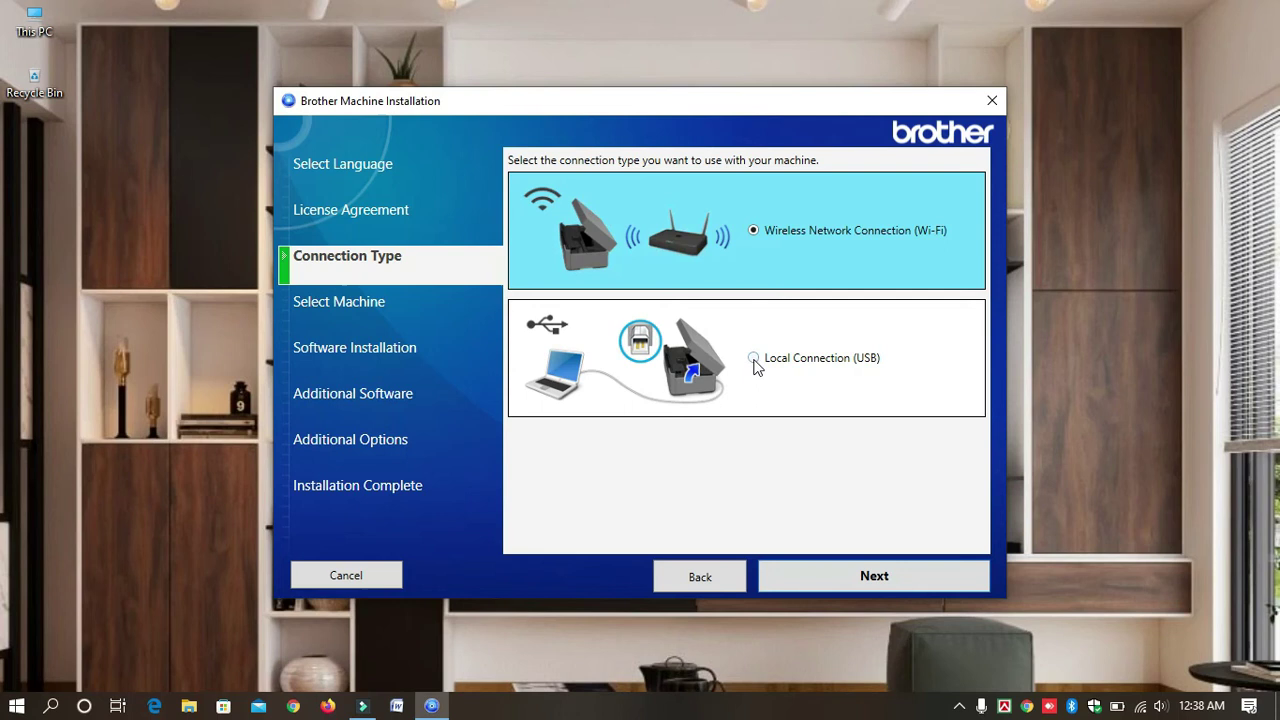
pyautogui.click(752, 358)
pyautogui.click(753, 232)
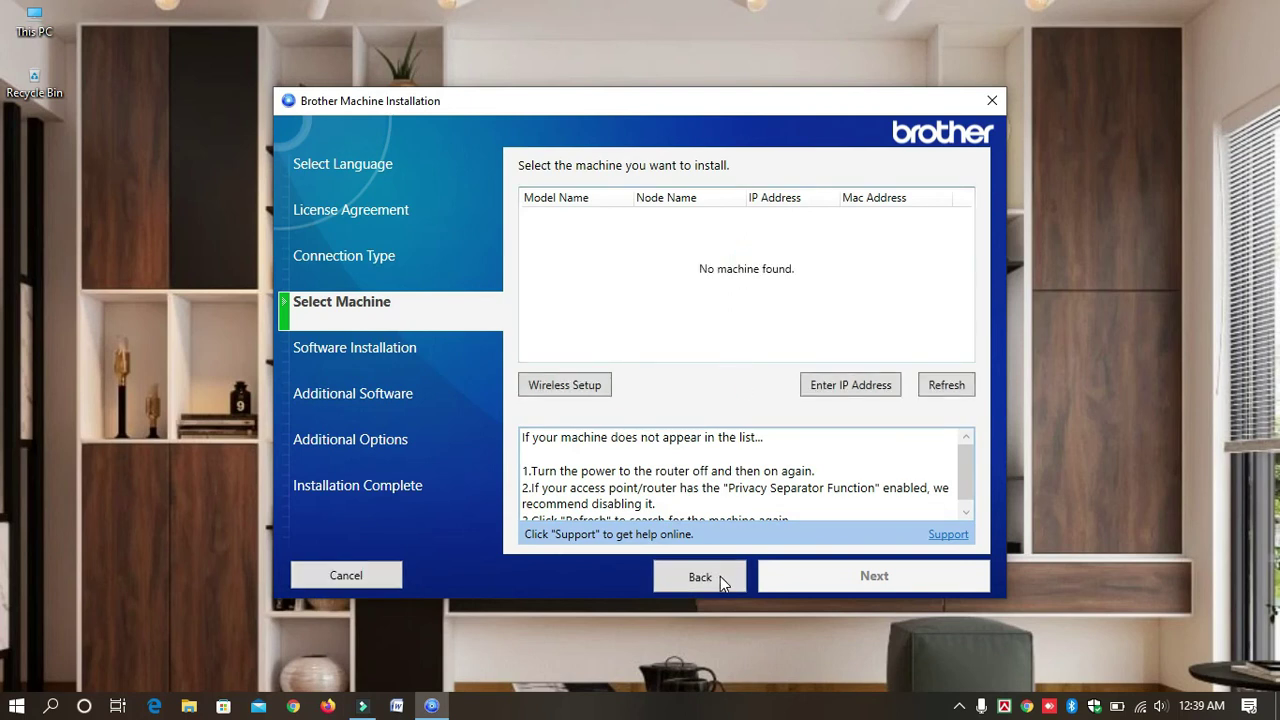
pyautogui.click(700, 577)
pyautogui.click(702, 578)
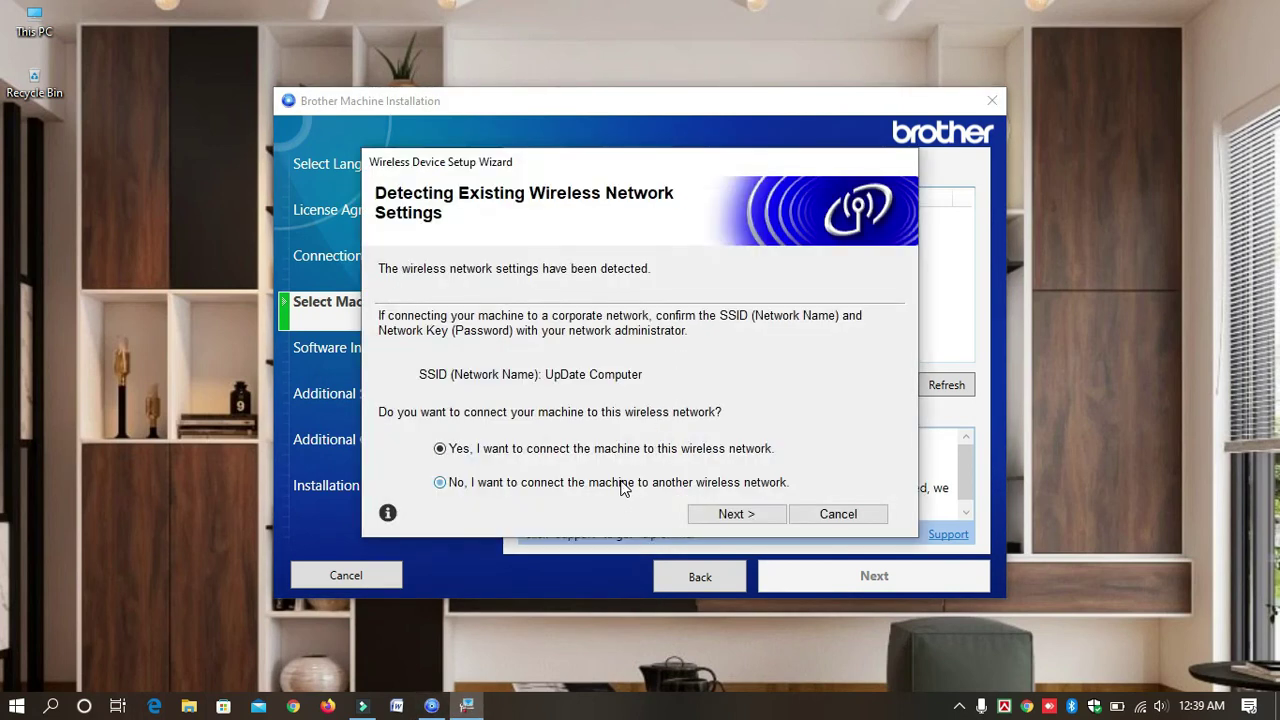
# Step: Continue past the detected wireless network settings and specify that a USB cable is available for the installation
pyautogui.click(800, 515)
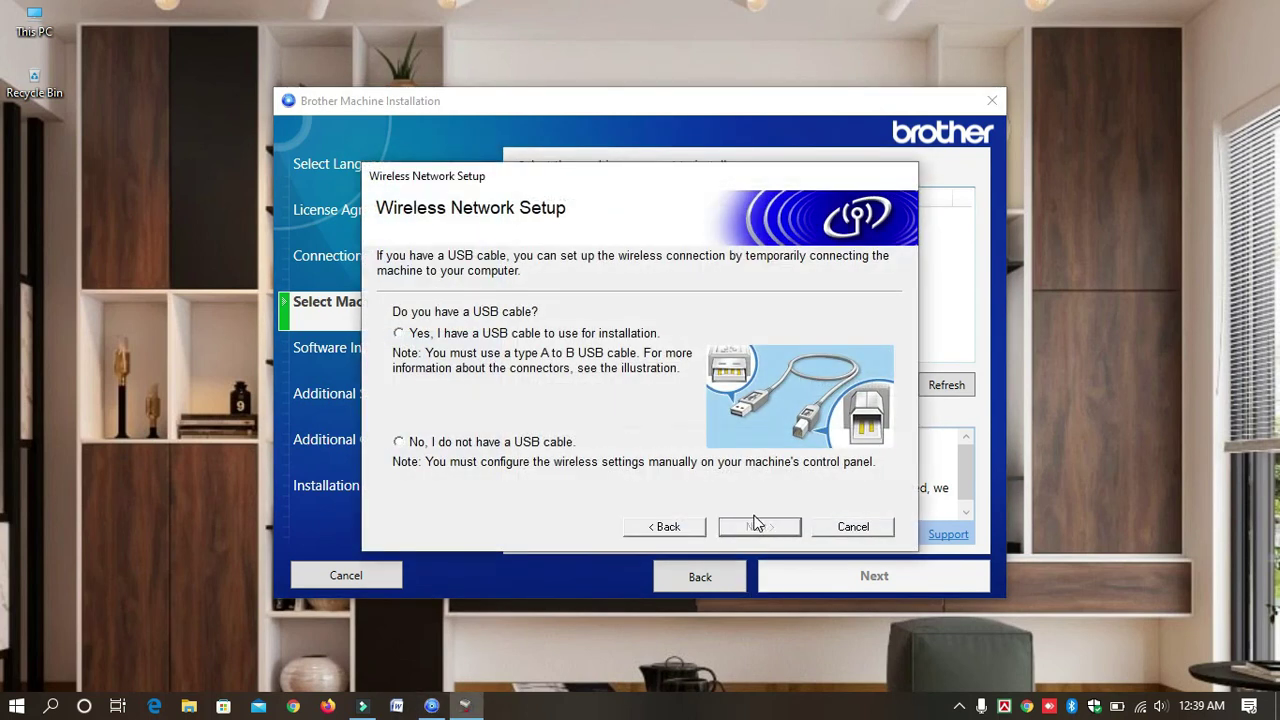
pyautogui.click(479, 338)
pyautogui.click(759, 530)
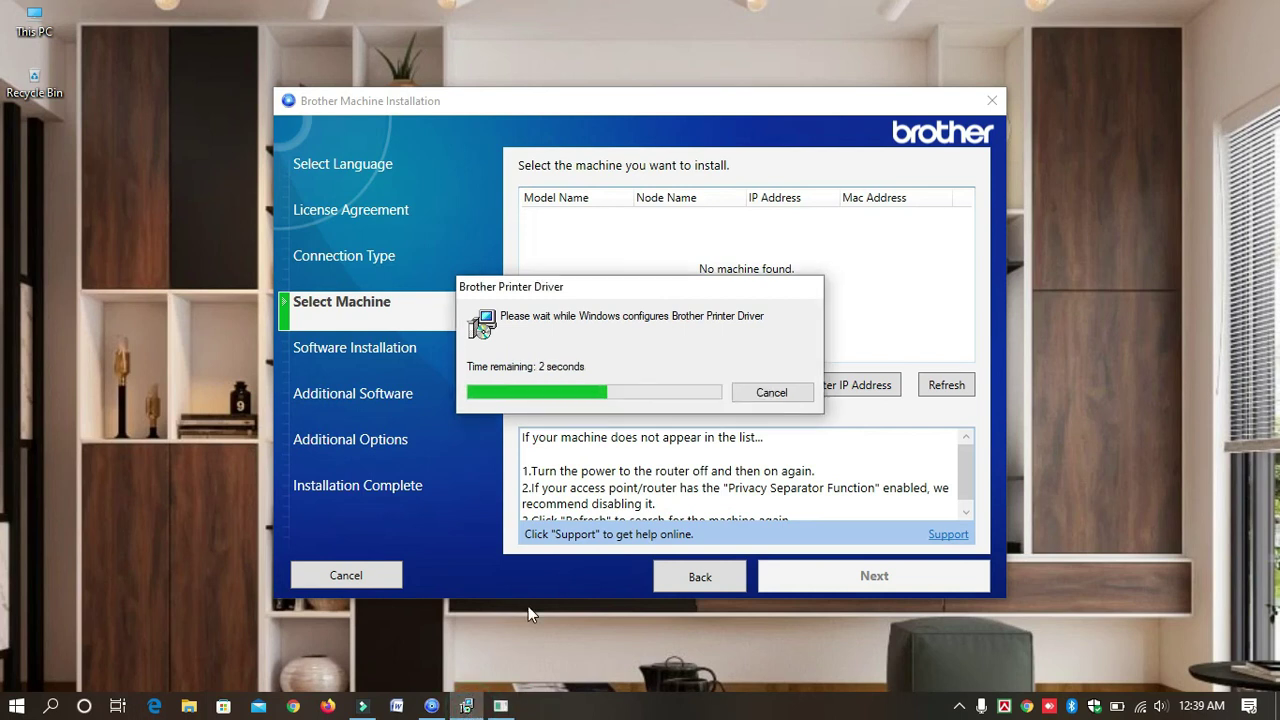
pyautogui.rightClick(196, 292)
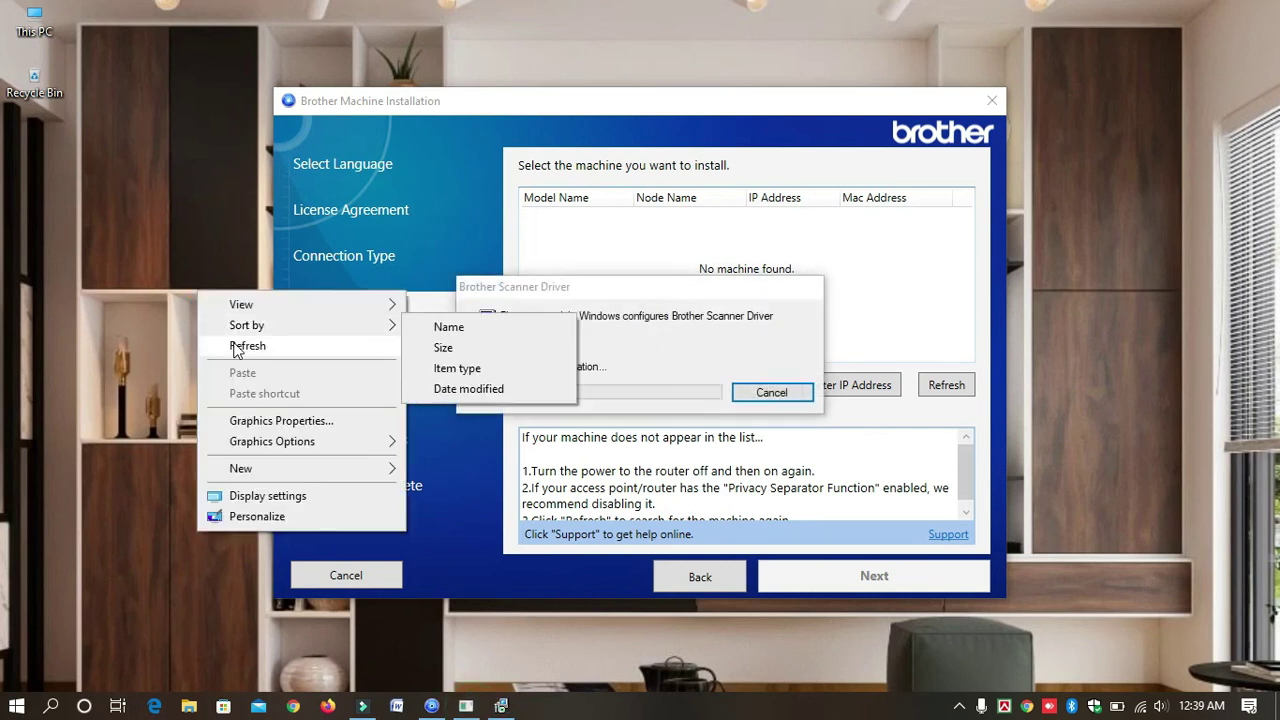
pyautogui.click(236, 347)
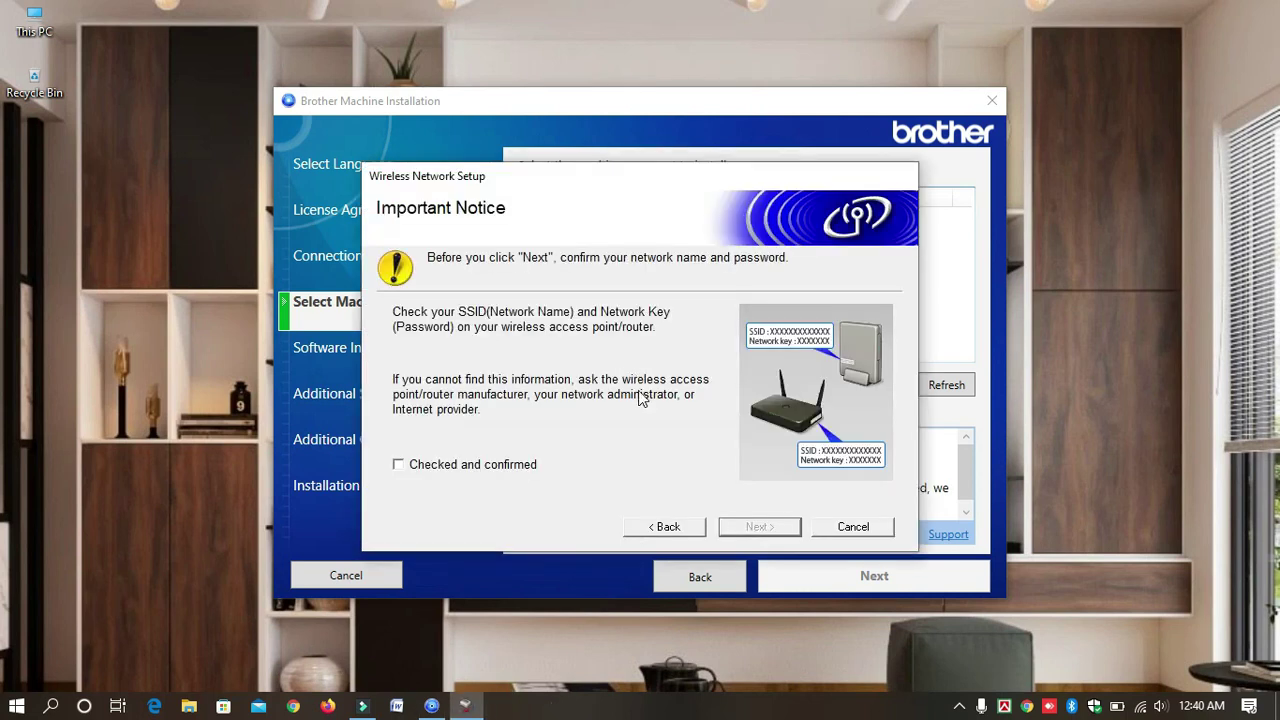
# Step: Mark the notice about the network name and password as checked and confirmed, and continue the wireless setup
pyautogui.click(519, 469)
pyautogui.click(759, 527)
pyautogui.click(759, 527)
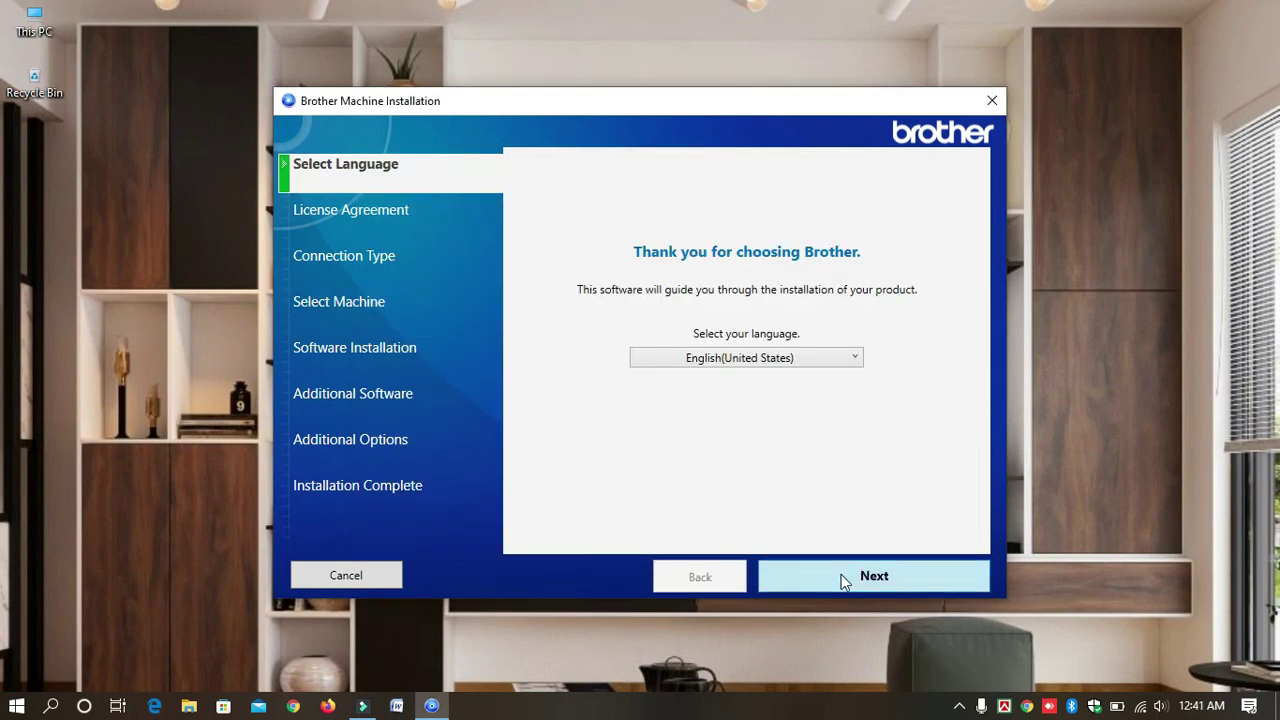
# Step: Accept the license agreement in the restarted installer and continue with Local Connection (USB) as the connection type
pyautogui.click(842, 578)
pyautogui.click(630, 533)
pyautogui.click(874, 575)
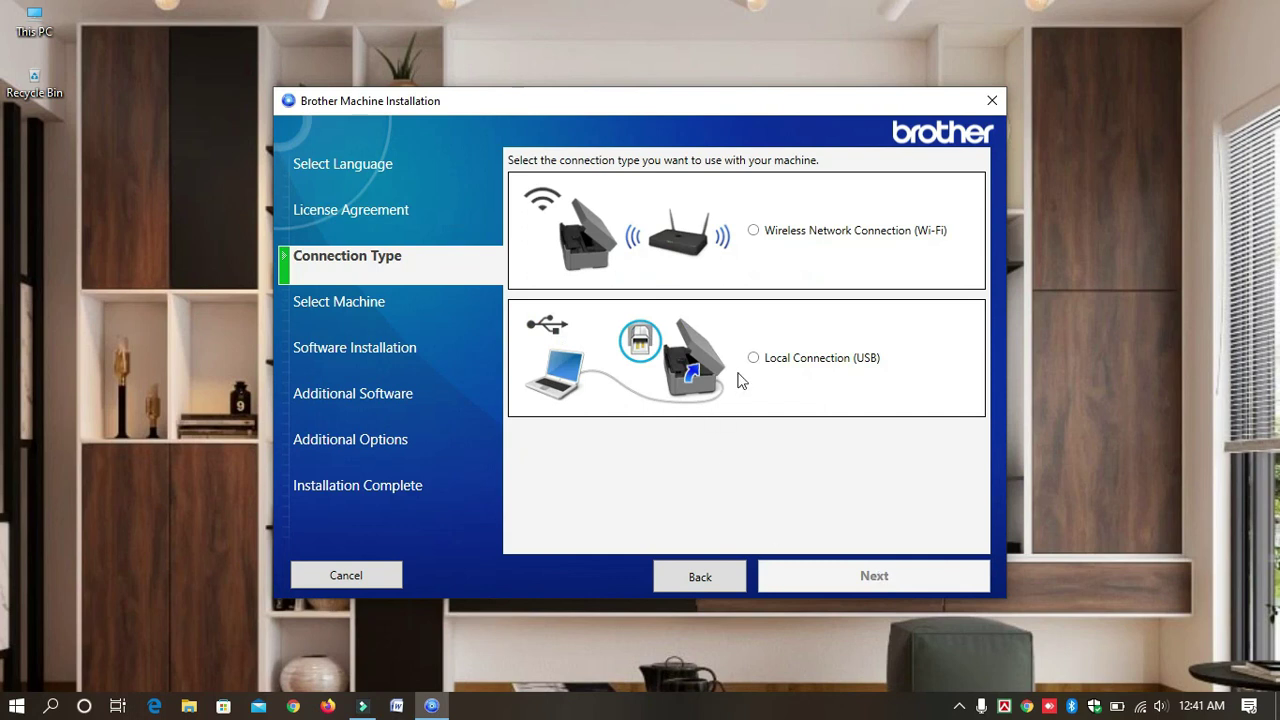
pyautogui.click(754, 358)
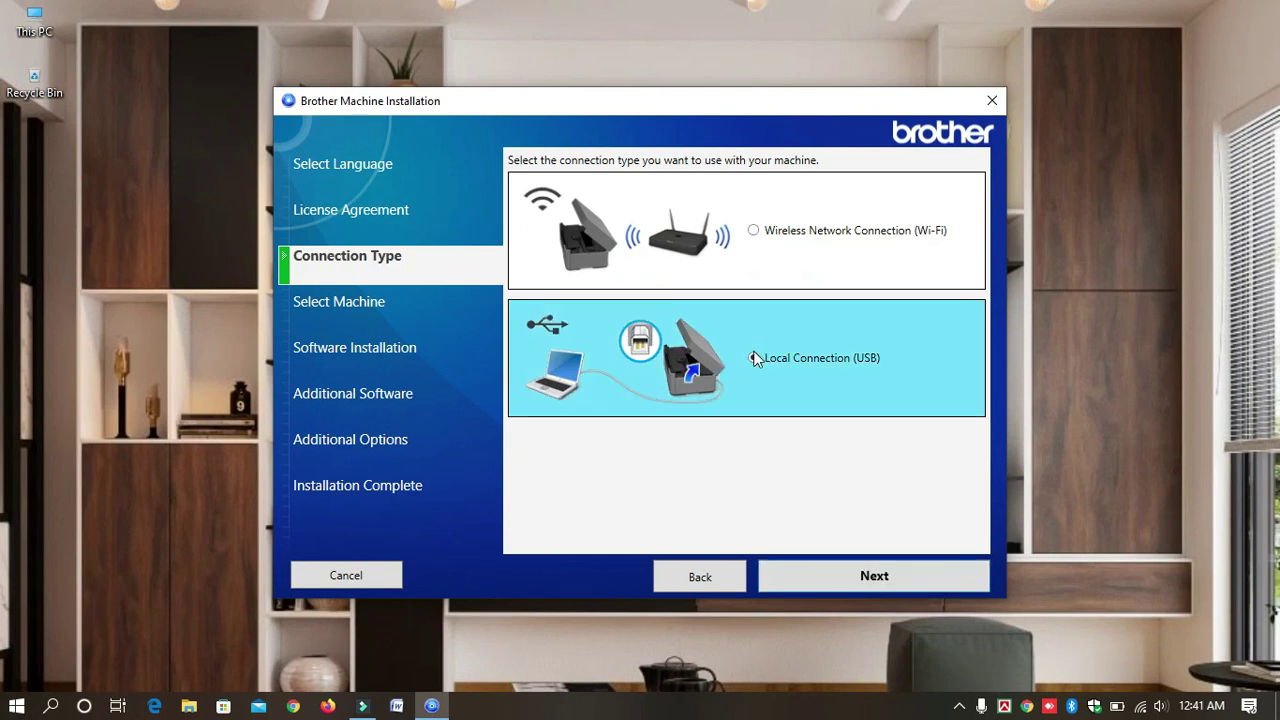
pyautogui.click(893, 586)
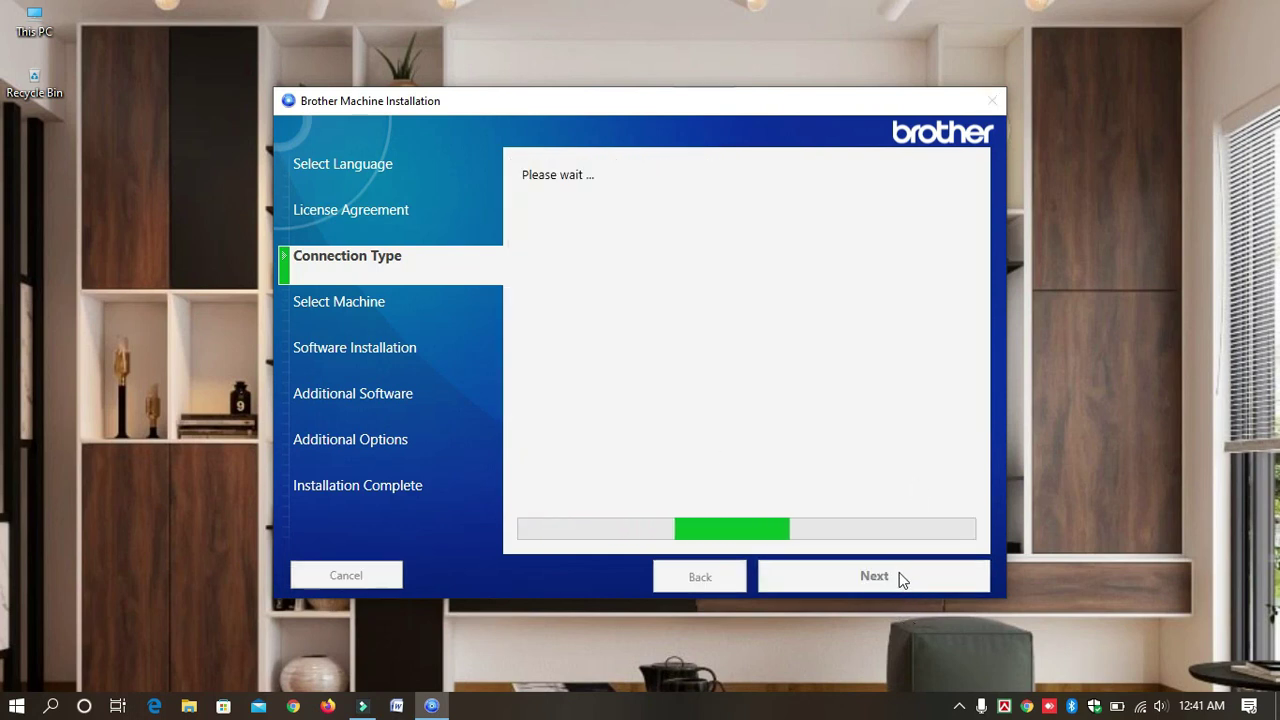